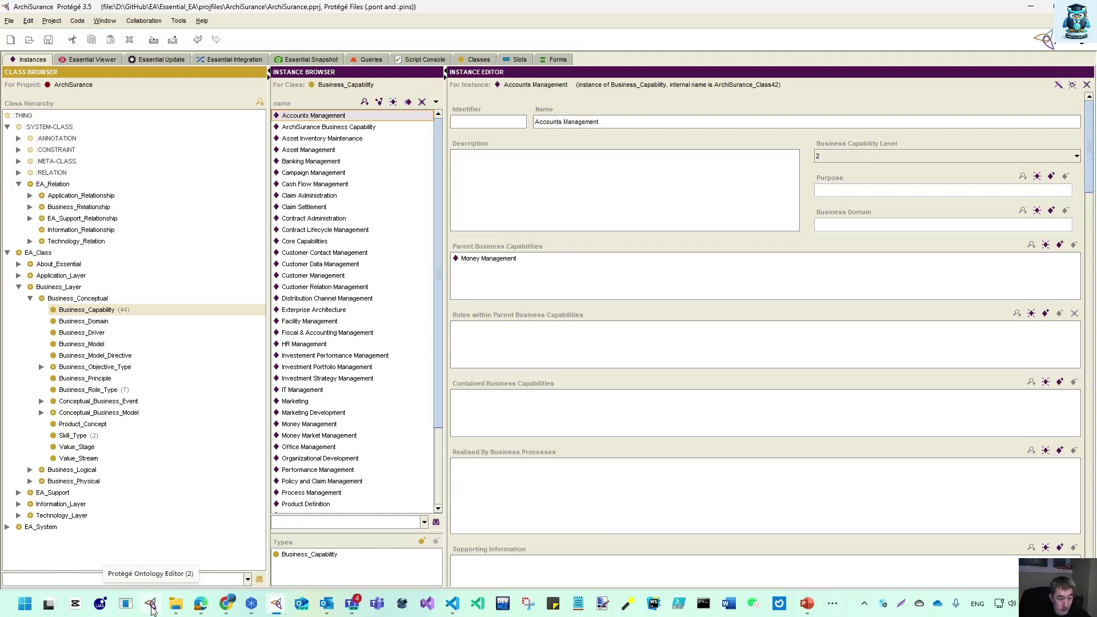
# Switch to the Protégé Ontology Editor with the untitled ontology and check its version information, declining the offered plugin updates.
pyautogui.click(151, 605)
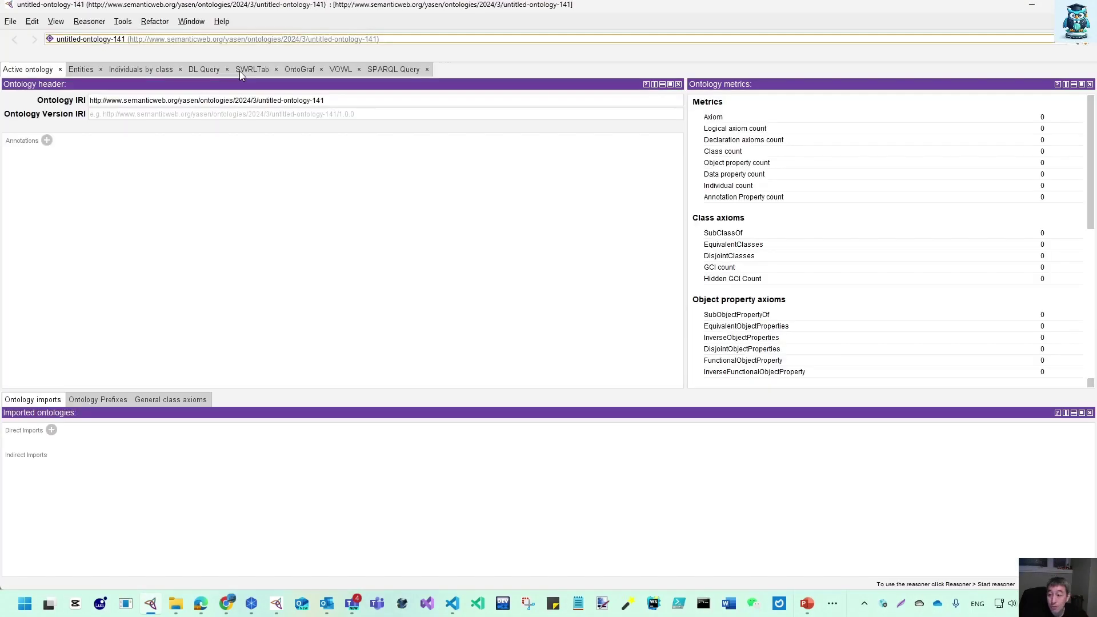
pyautogui.click(221, 22)
pyautogui.click(243, 118)
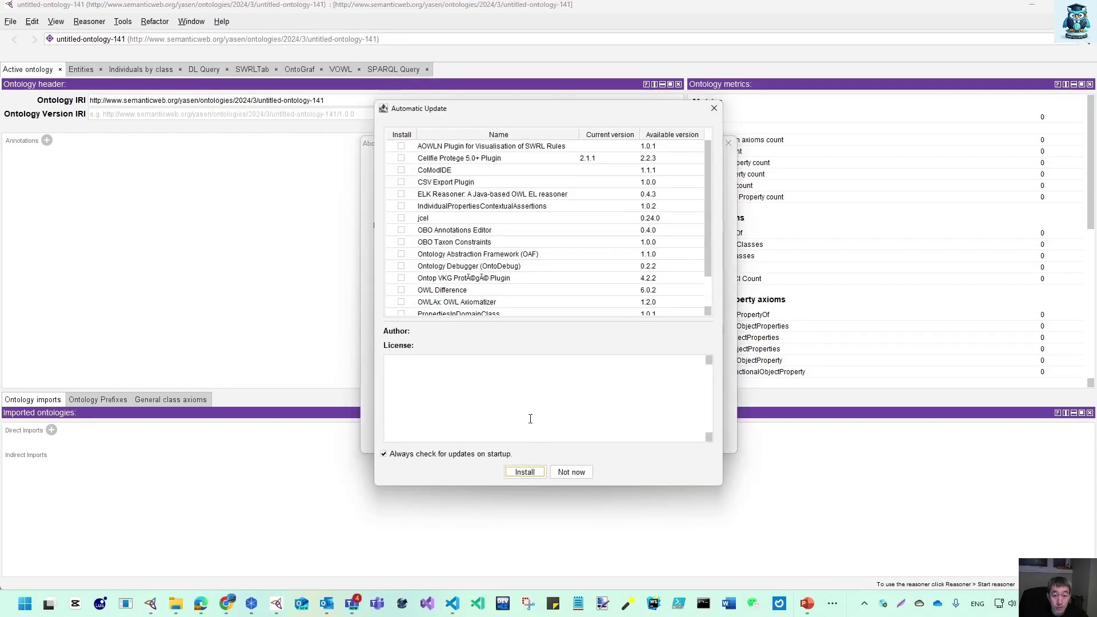
pyautogui.click(578, 476)
pyautogui.click(566, 440)
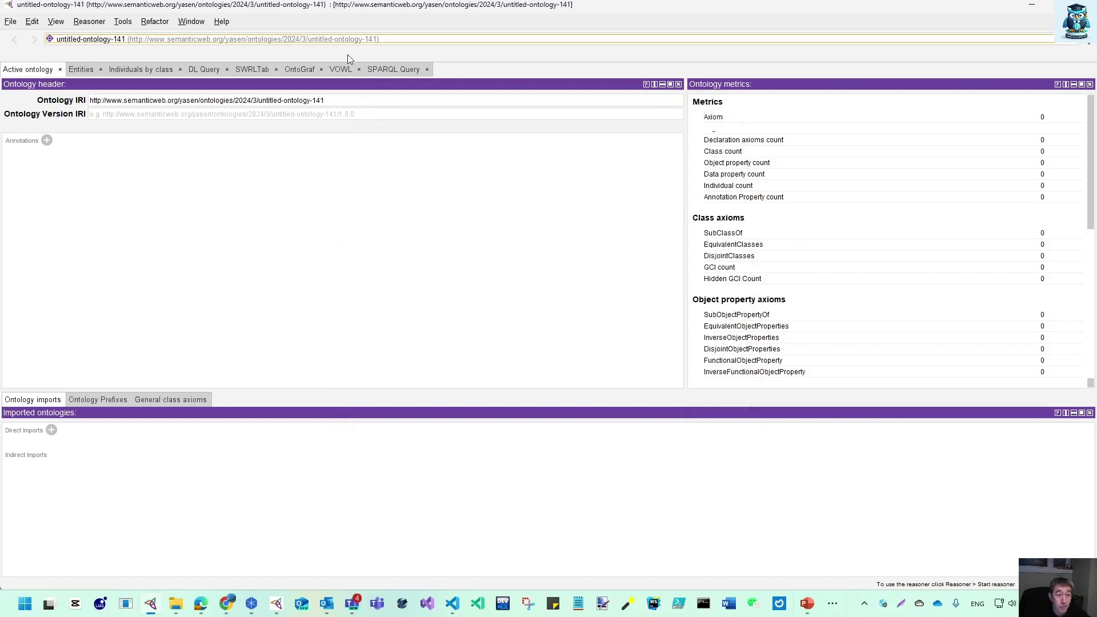
# Replace the untitled name at the end of the ontology IRI with Essential_MetaModel and show the owl:Thing class.
pyautogui.moveTo(259, 100); pyautogui.dragTo(384, 108)
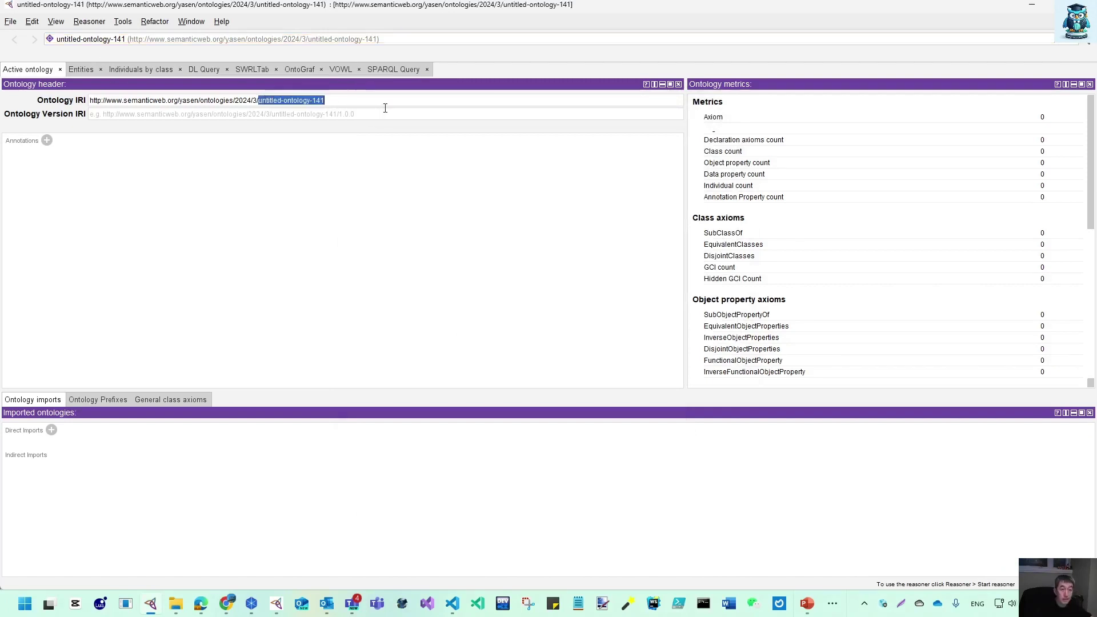
pyautogui.write('Essen')
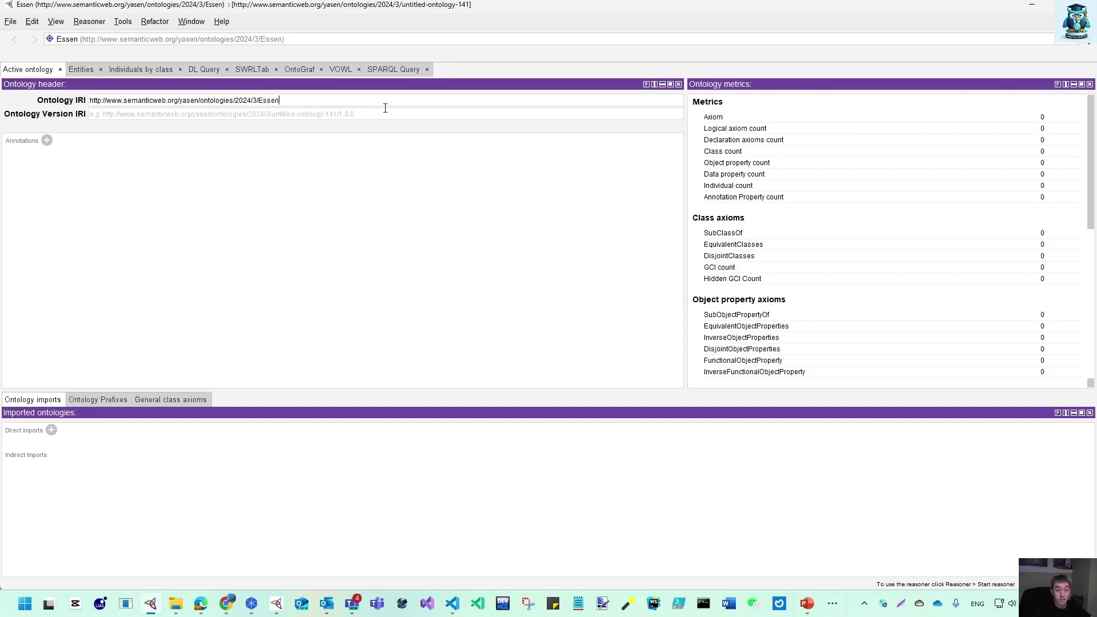
pyautogui.write('tial_MetaModel')
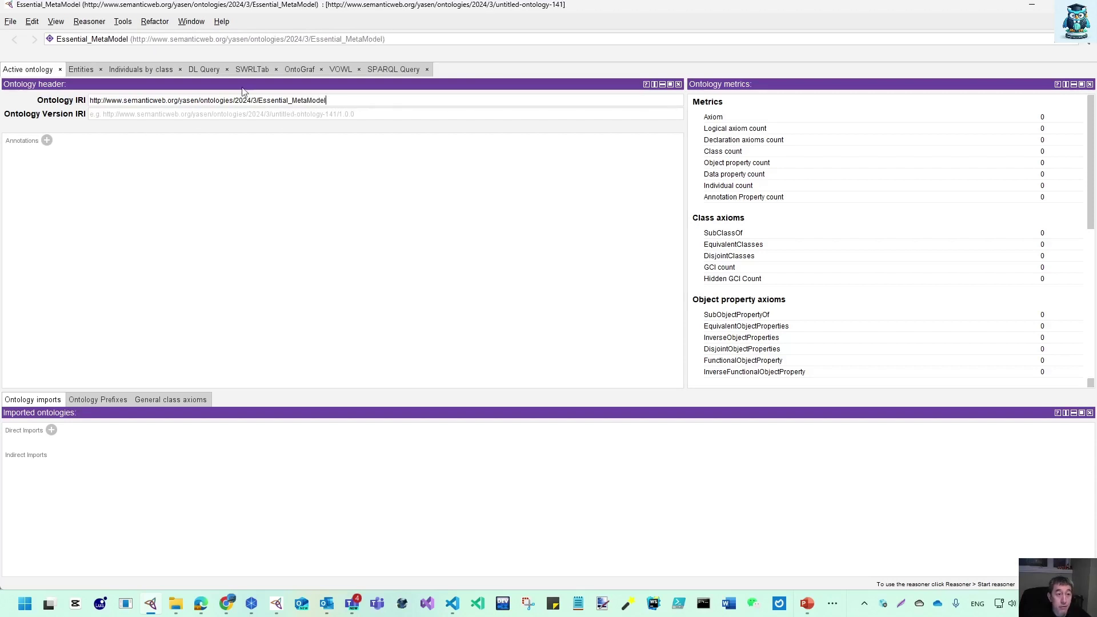
pyautogui.click(24, 146)
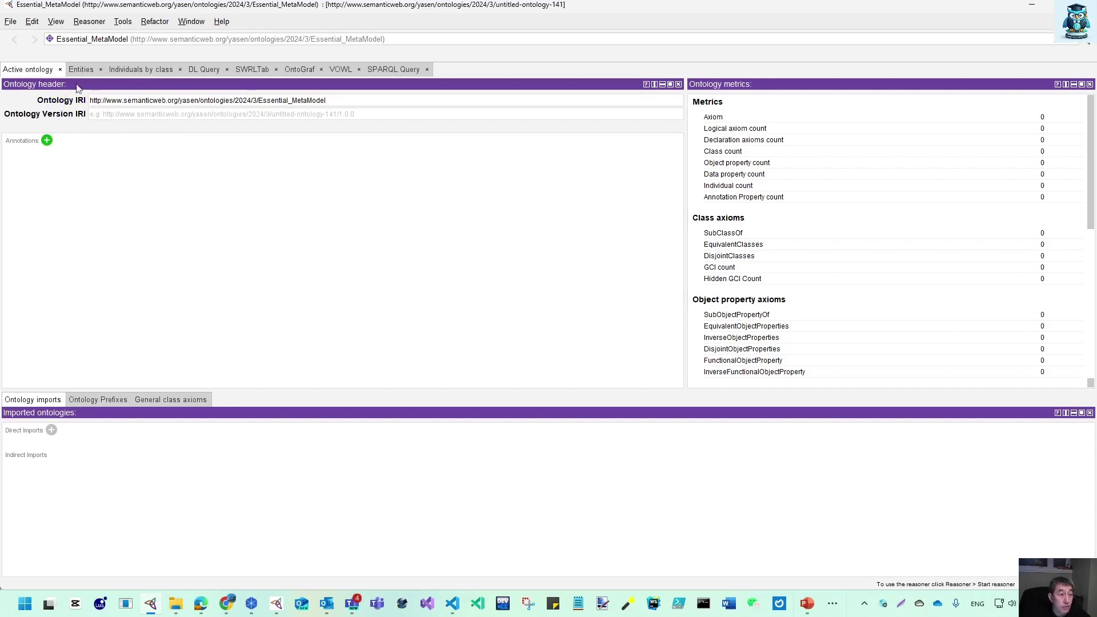
pyautogui.click(80, 70)
pyautogui.click(39, 143)
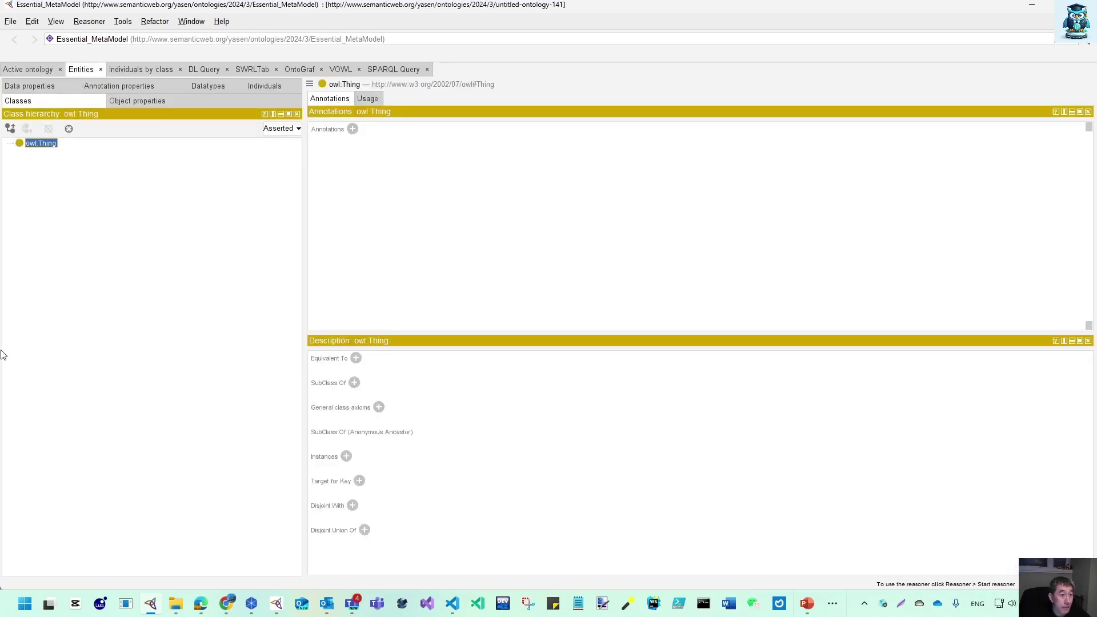
# Save the ontology in RDF/XML Syntax as Essential_Class.rdf in the Essential_EA folder.
pyautogui.click(11, 21)
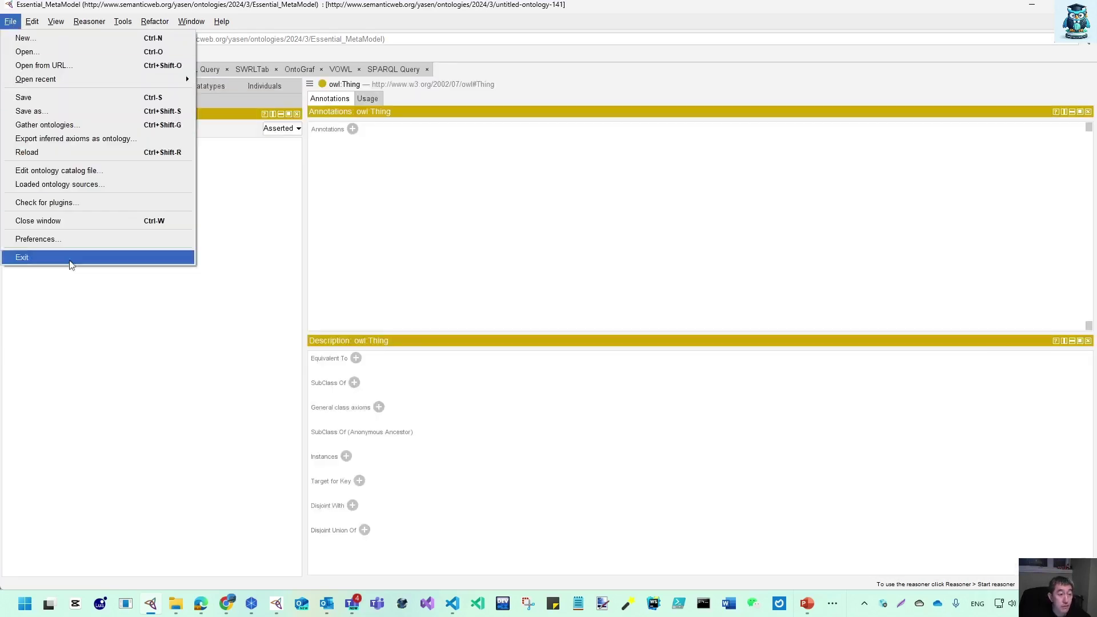
pyautogui.click(47, 111)
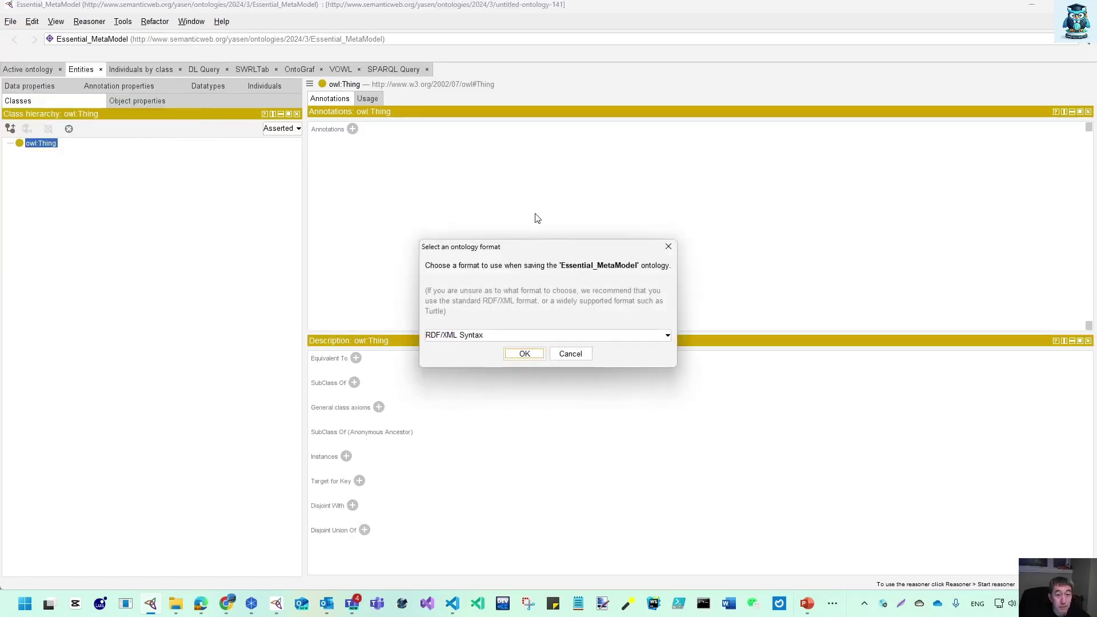
pyautogui.click(522, 352)
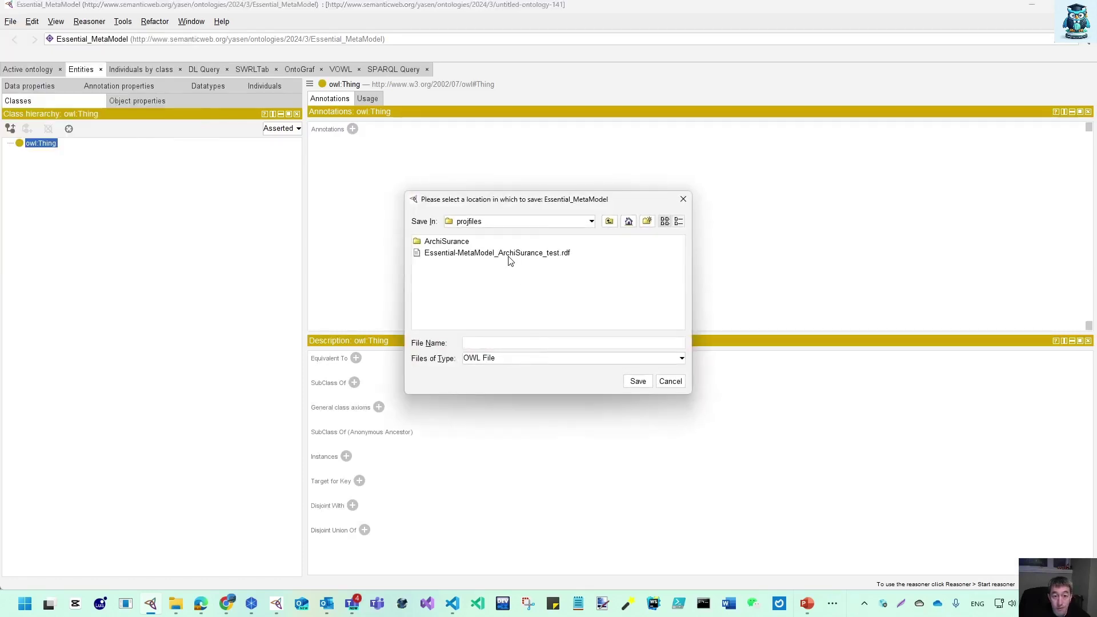
pyautogui.click(609, 221)
pyautogui.click(443, 279)
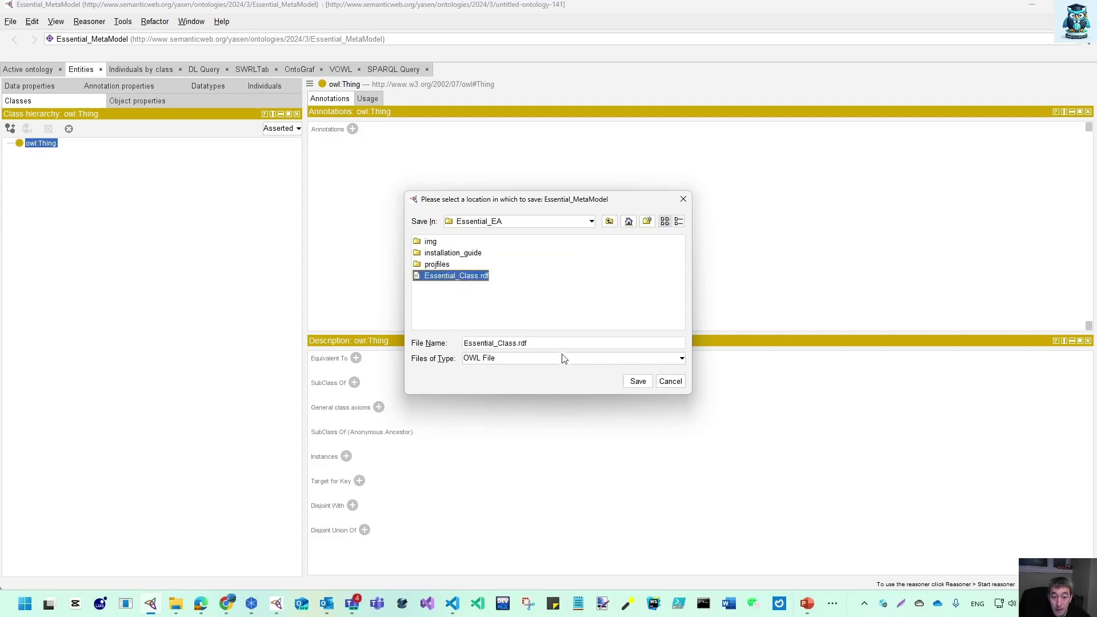
pyautogui.click(638, 384)
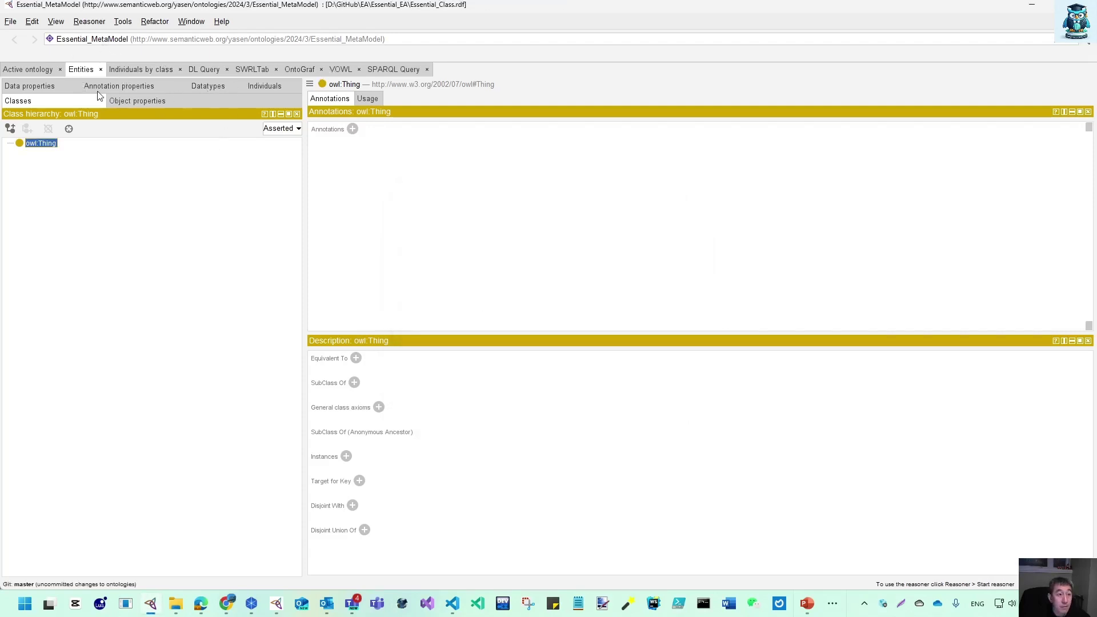
# Change the ontology name at the end of the IRI to Essential_Class and return to the class hierarchy.
pyautogui.click(28, 69)
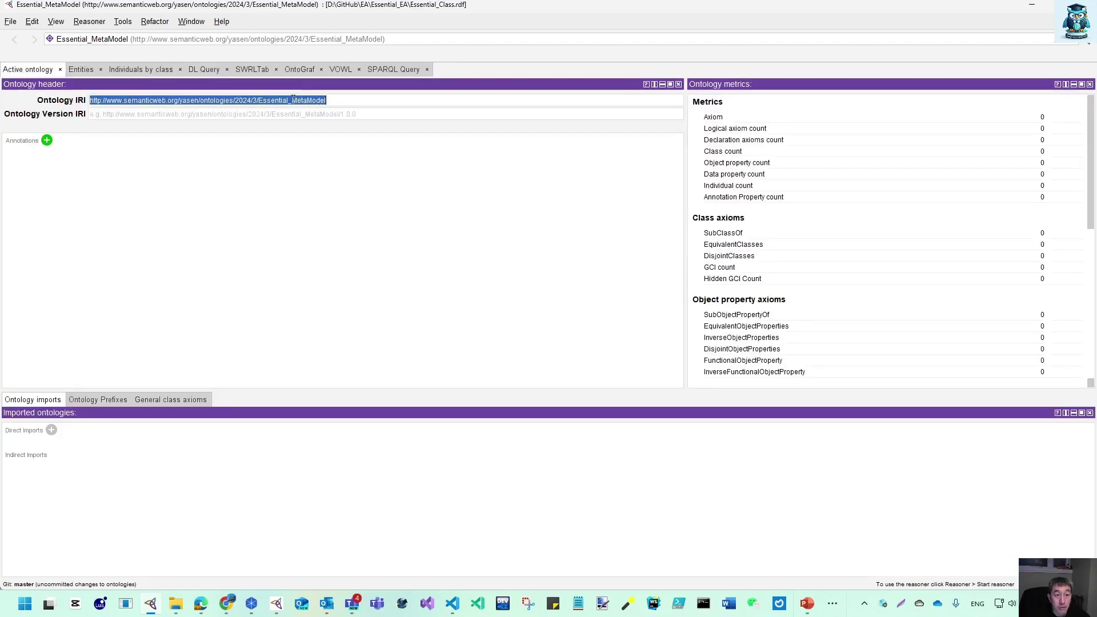
pyautogui.click(293, 100)
pyautogui.moveTo(293, 100); pyautogui.dragTo(415, 101)
pyautogui.write('Class')
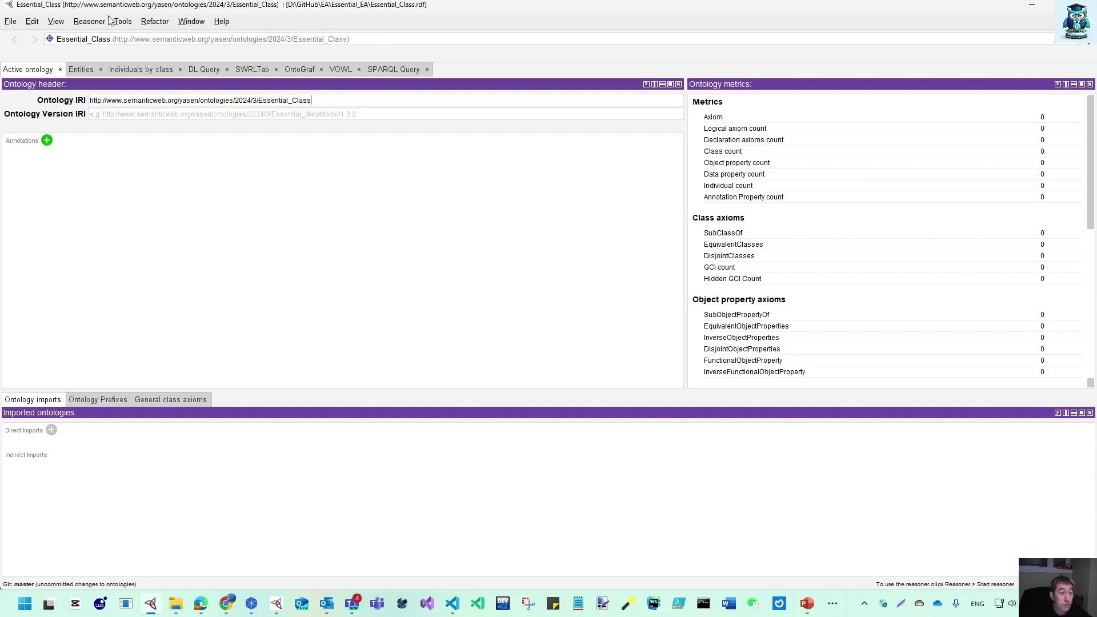
pyautogui.click(80, 70)
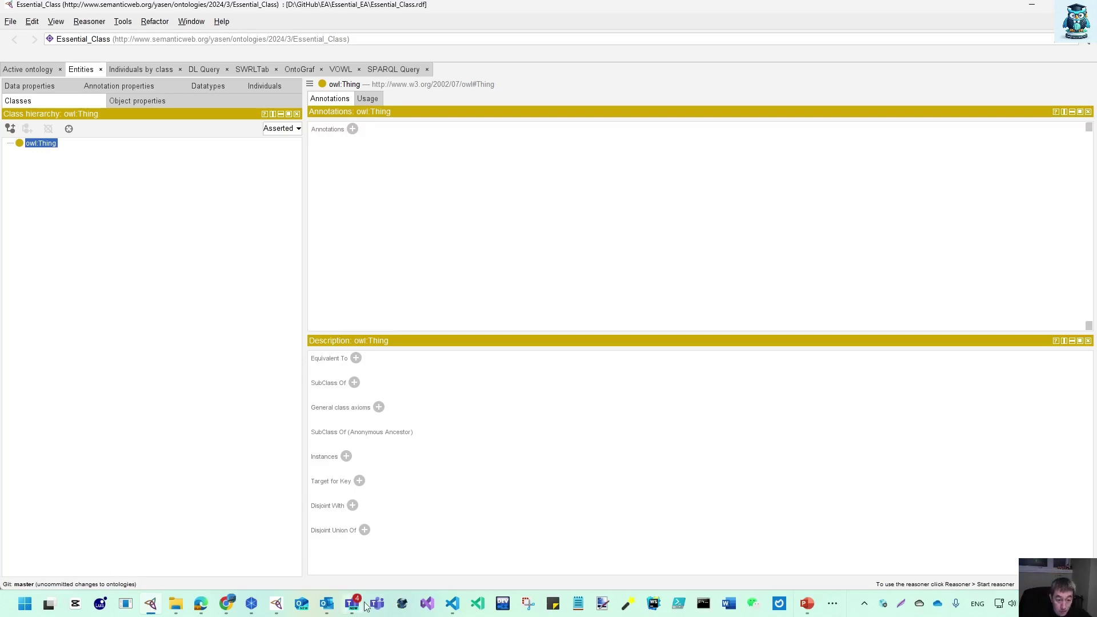
# Switch to the ArchiSurance project in Protégé 3.5 and examine the EA_Support classes under Business_Context_Management and Change_Management.
pyautogui.moveTo(276, 603)
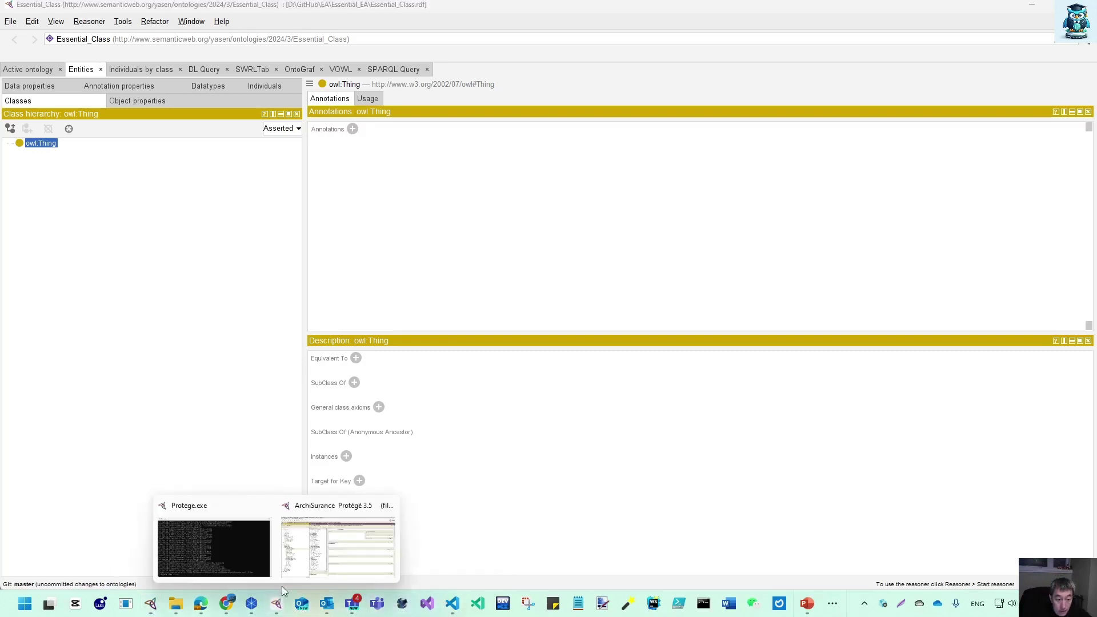
pyautogui.click(338, 543)
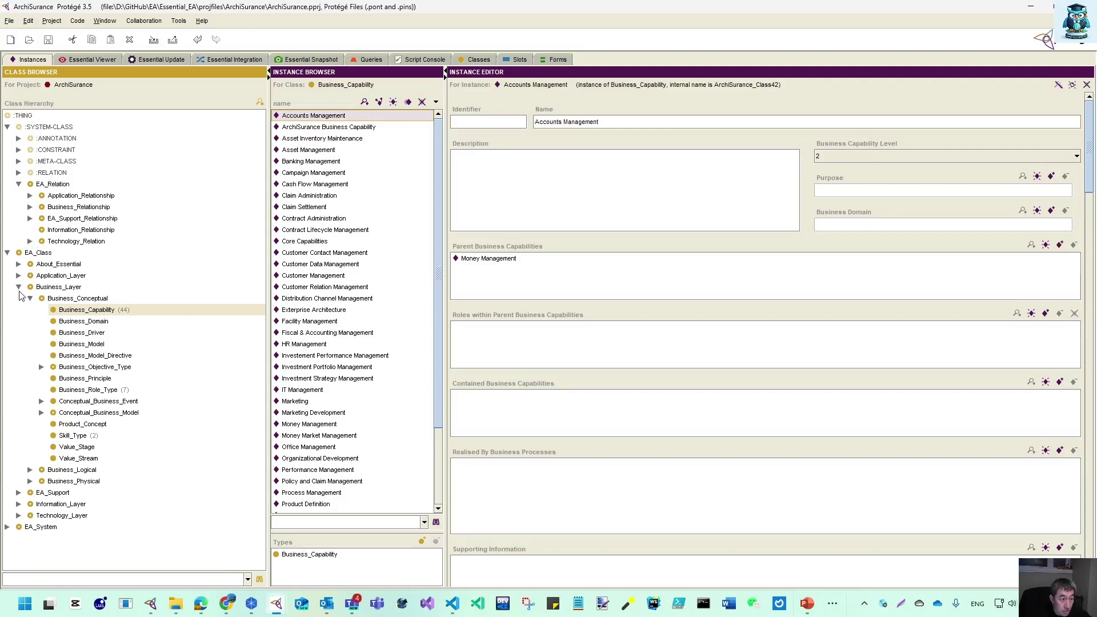
pyautogui.click(19, 288)
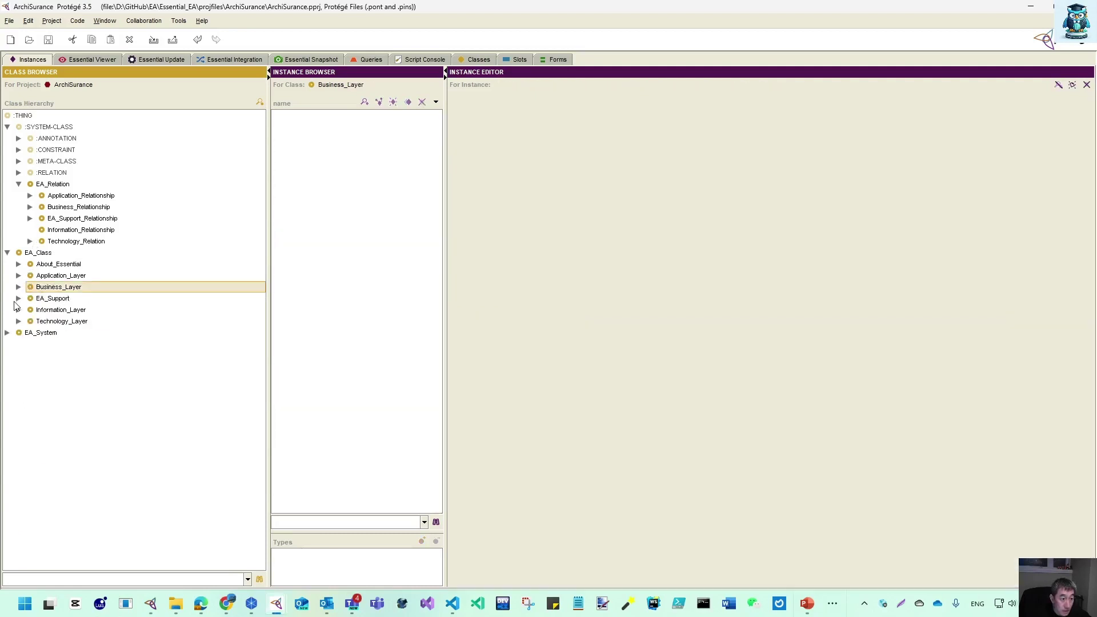
pyautogui.click(18, 299)
pyautogui.click(31, 309)
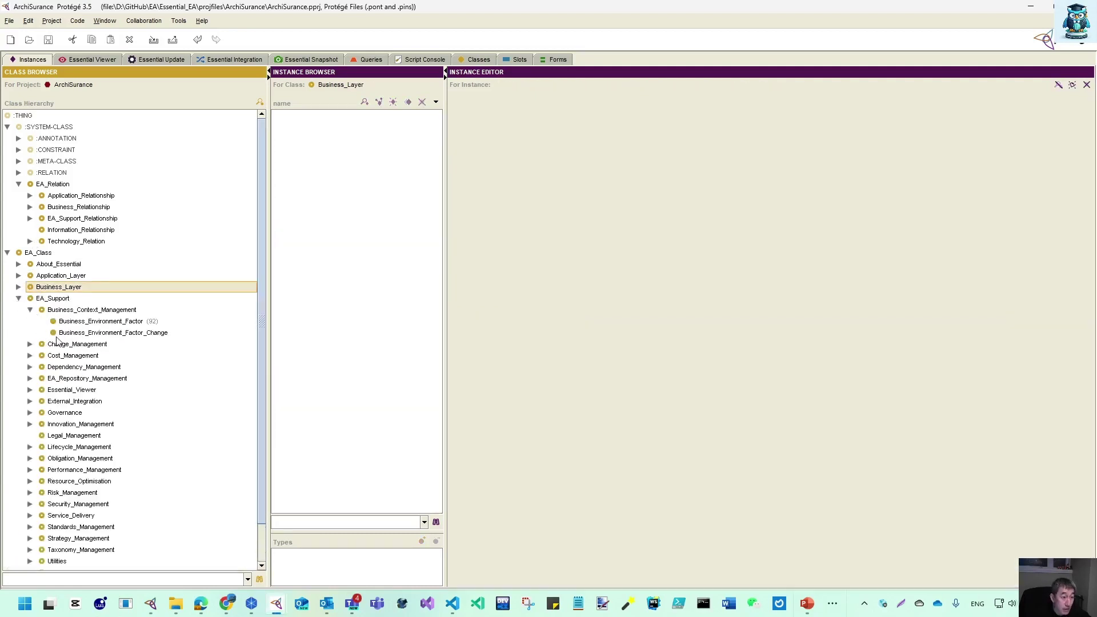
pyautogui.click(30, 344)
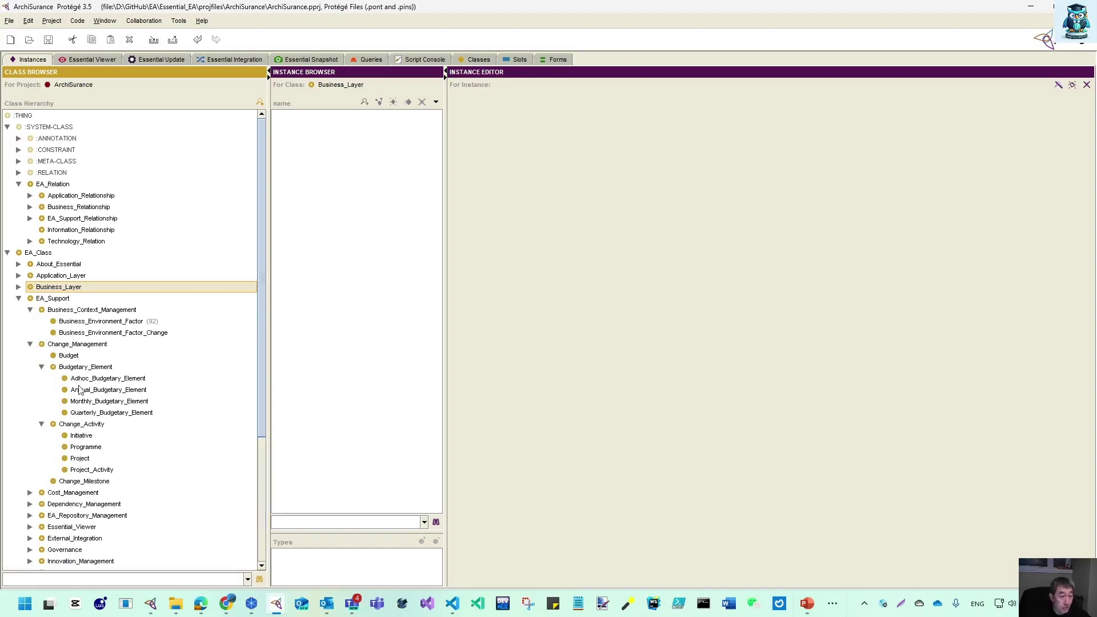
# Switch to Visual Studio Code and copy the entire class outline from Essential_Class_Structure.txt.
pyautogui.click(452, 604)
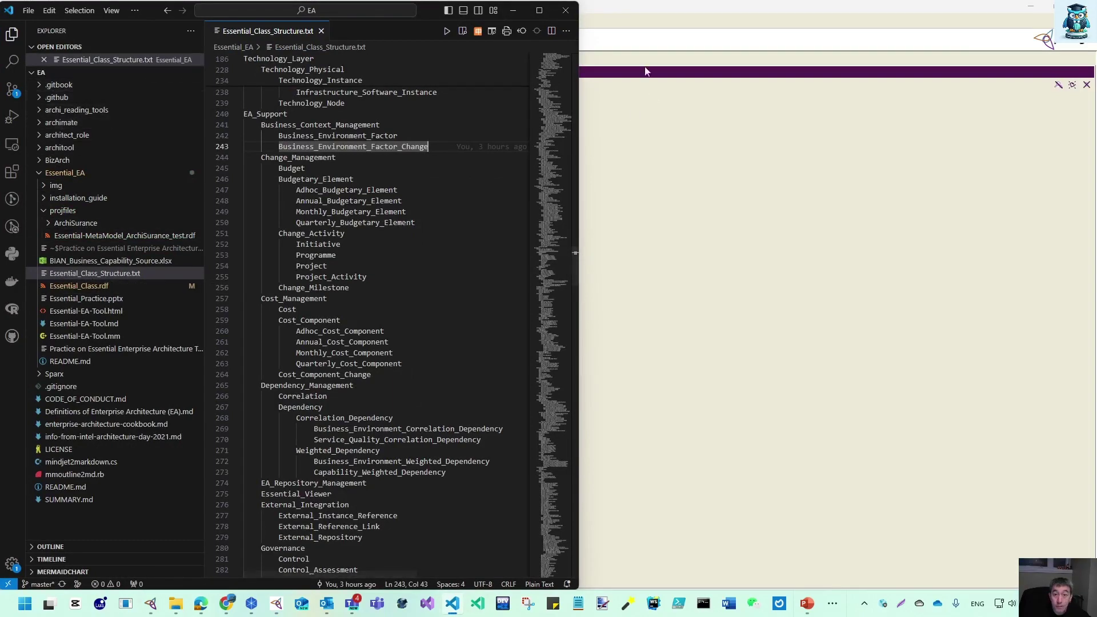
pyautogui.click(539, 10)
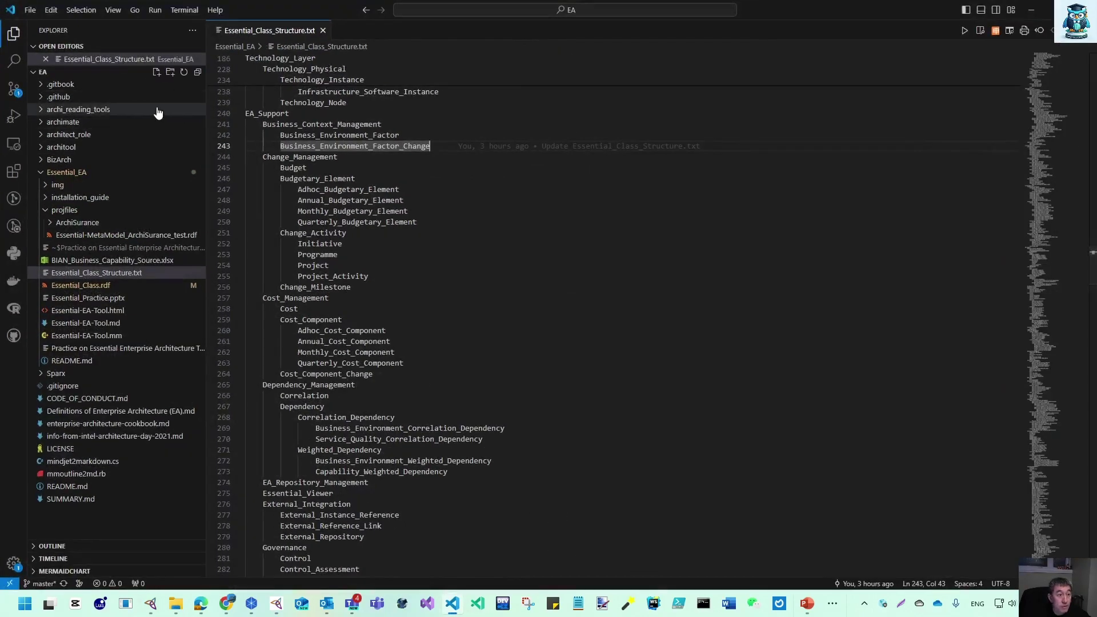
pyautogui.scroll(10, 1093, 239)
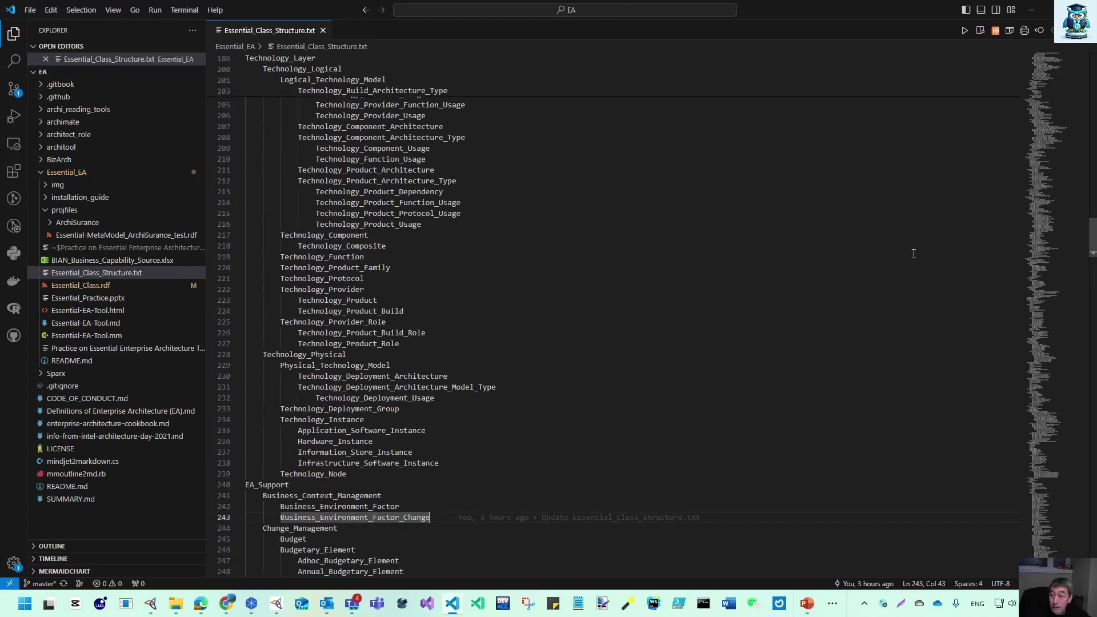
pyautogui.scroll(20, 1093, 239)
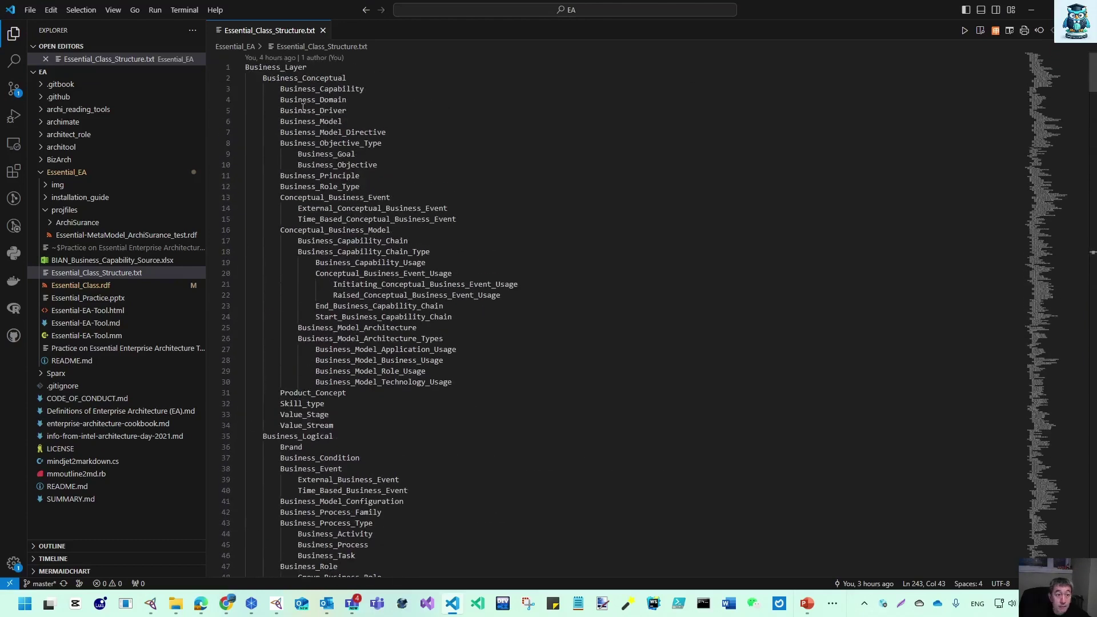
pyautogui.click(246, 68)
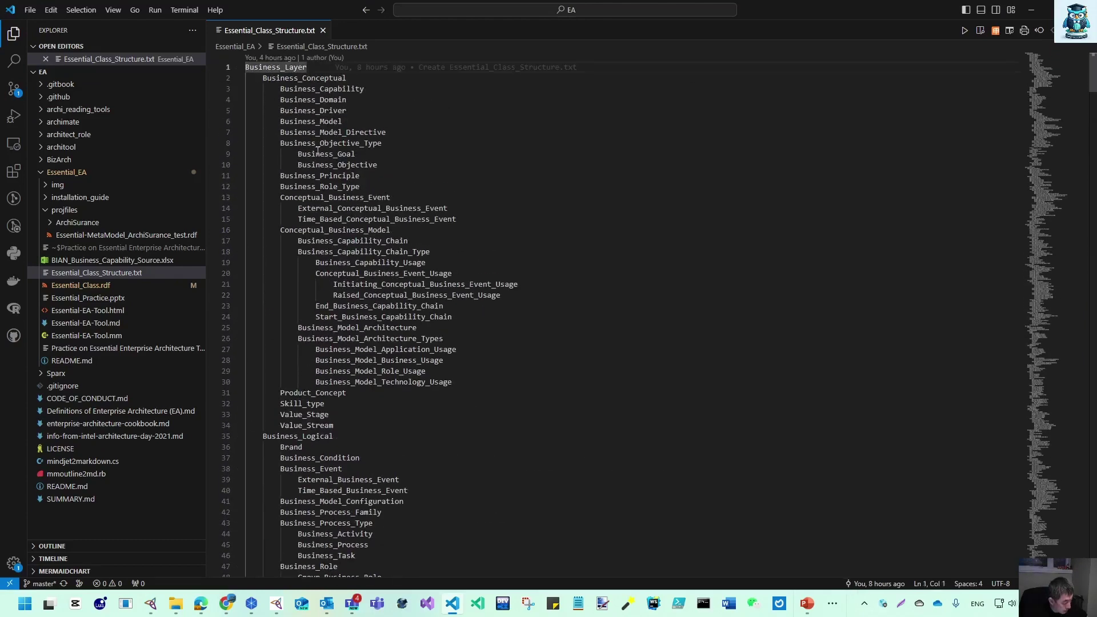
pyautogui.hotkey('ctrl', 'a')
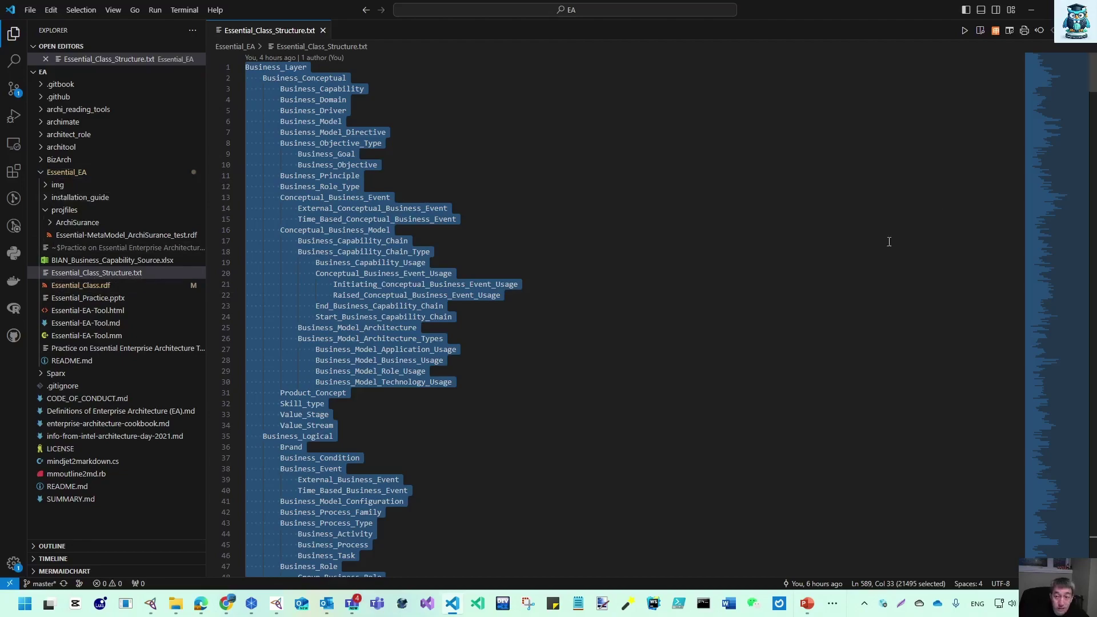
pyautogui.moveTo(1093, 73); pyautogui.dragTo(1070, 248)
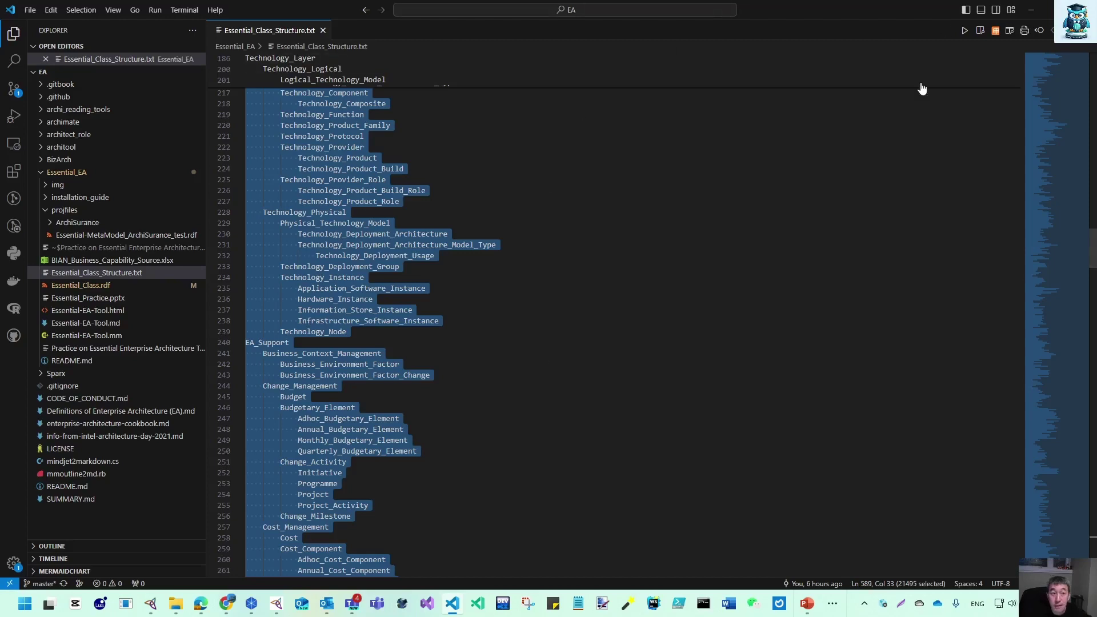
pyautogui.click(1032, 9)
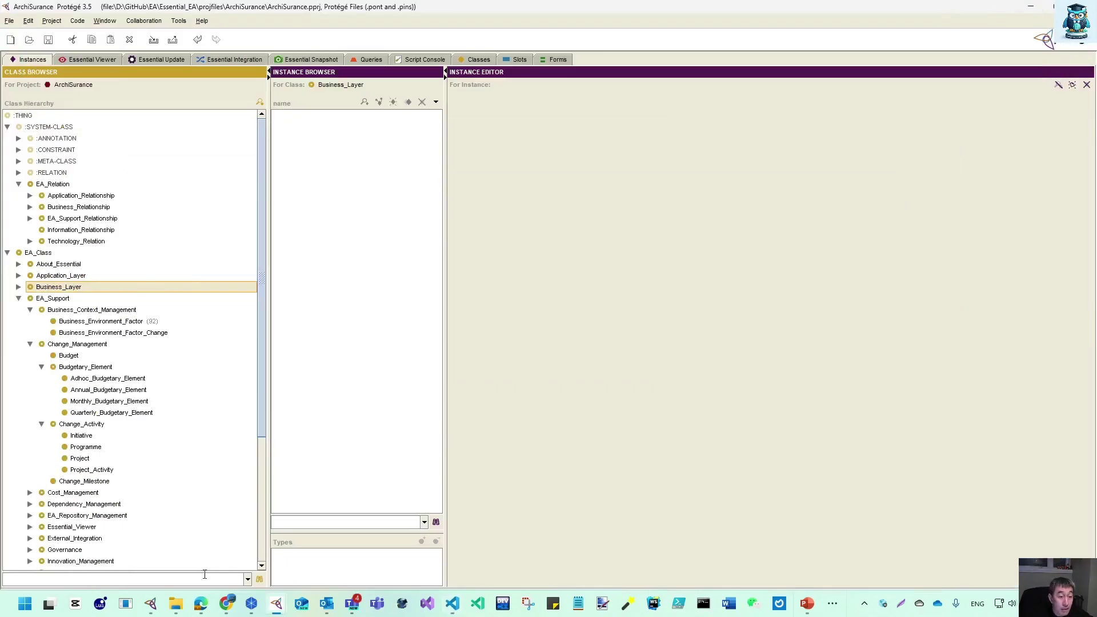
# Switch to the Essential_Class ontology, create the class hierarchy under owl:Thing from the copied outline with disjoint sibling classes, and expand owl:Thing.
pyautogui.click(151, 605)
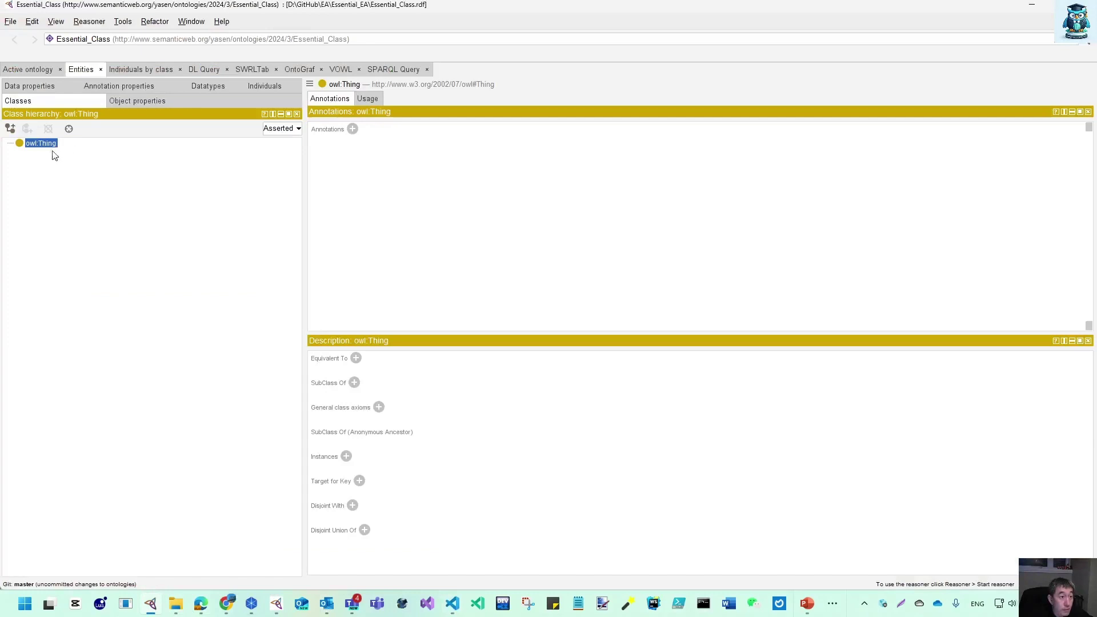
pyautogui.click(123, 21)
pyautogui.click(166, 37)
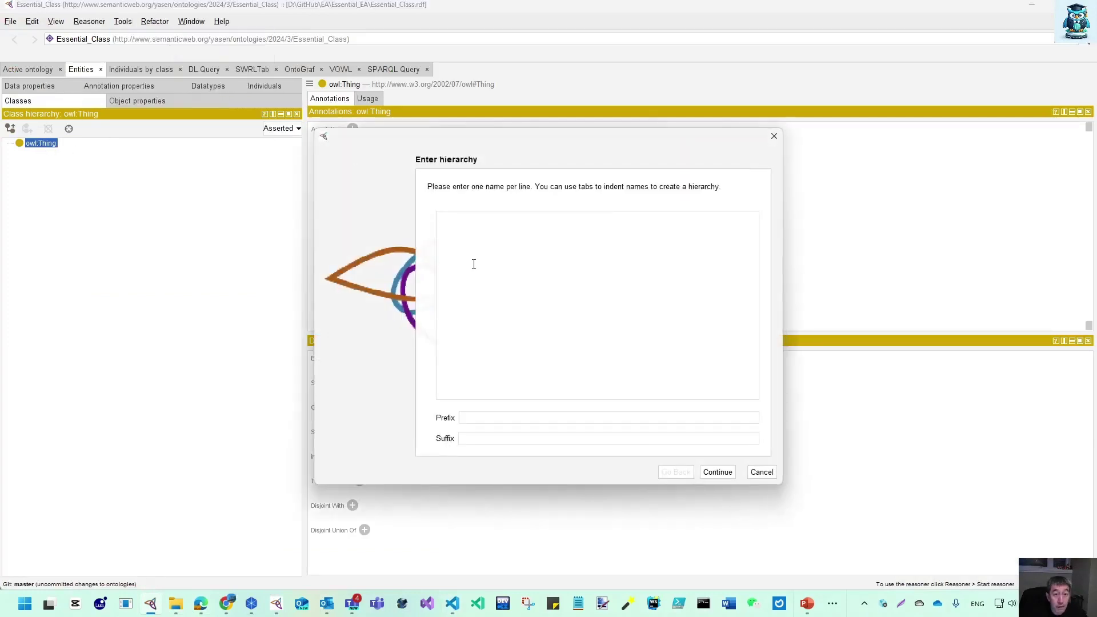
pyautogui.hotkey('ctrl', 'v')
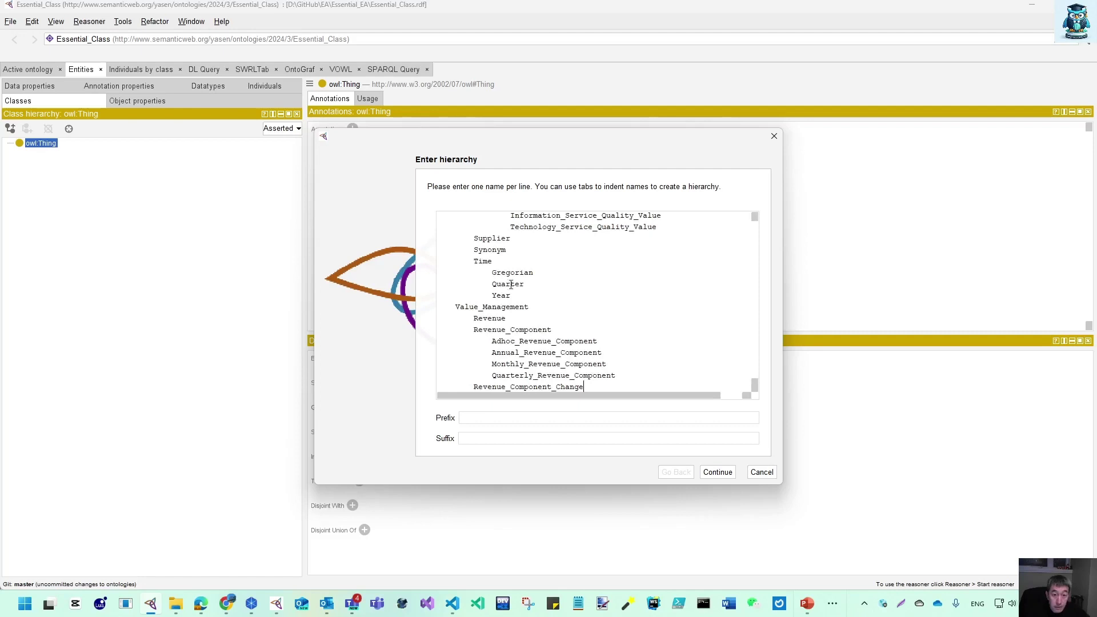
pyautogui.click(717, 474)
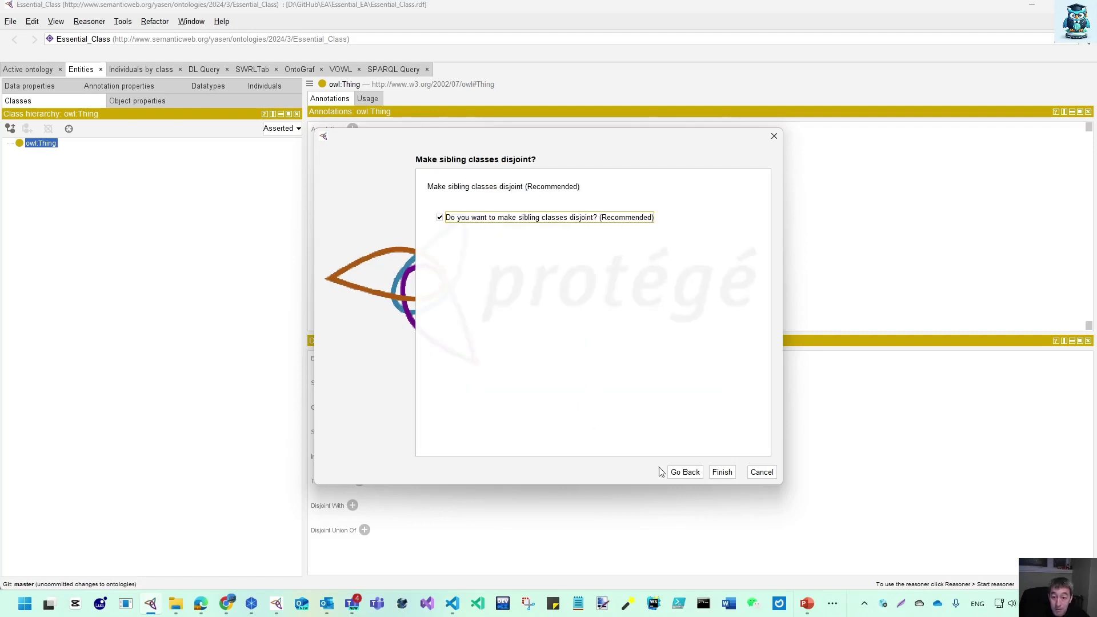
pyautogui.click(722, 472)
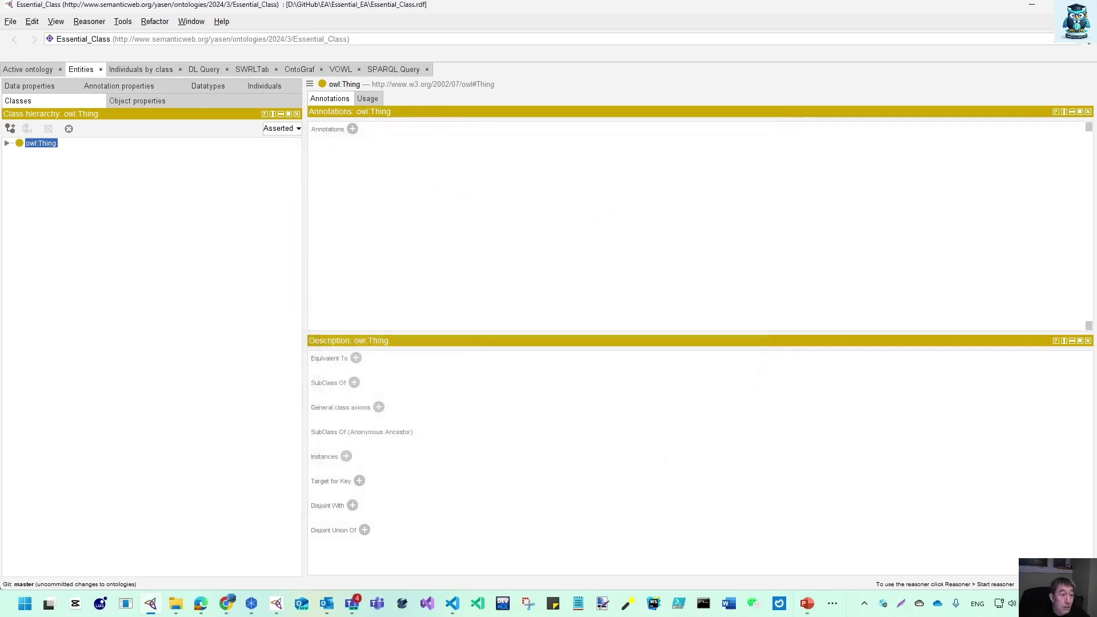
pyautogui.click(7, 143)
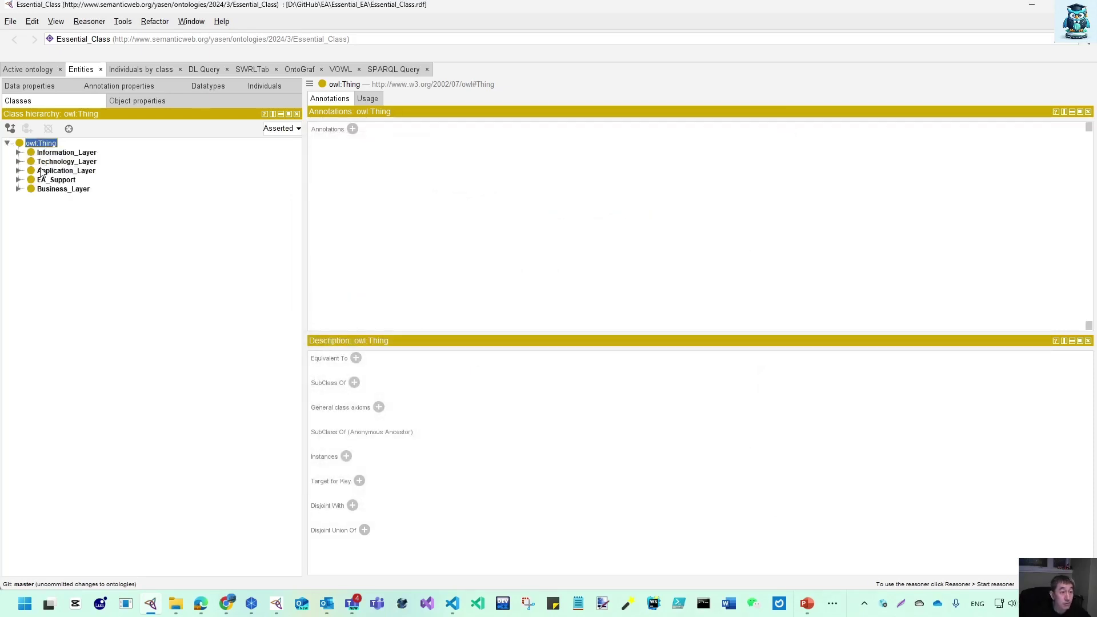
# Save the ontology and examine the classes under Technology_Layer, including the contents of Technology_Conceptual.
pyautogui.click(12, 22)
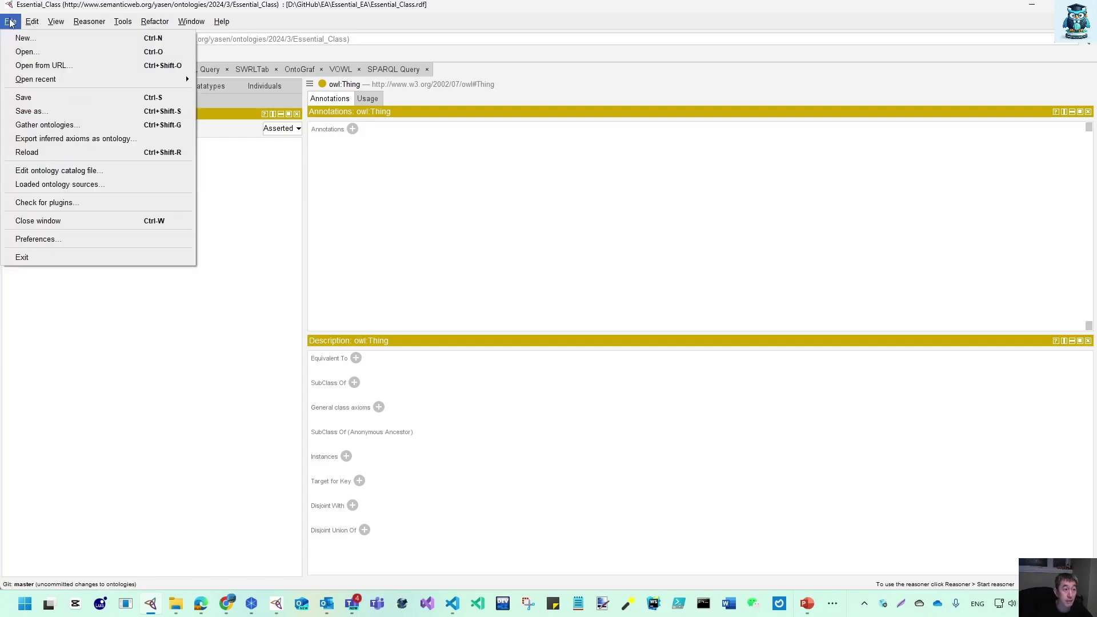
pyautogui.click(35, 97)
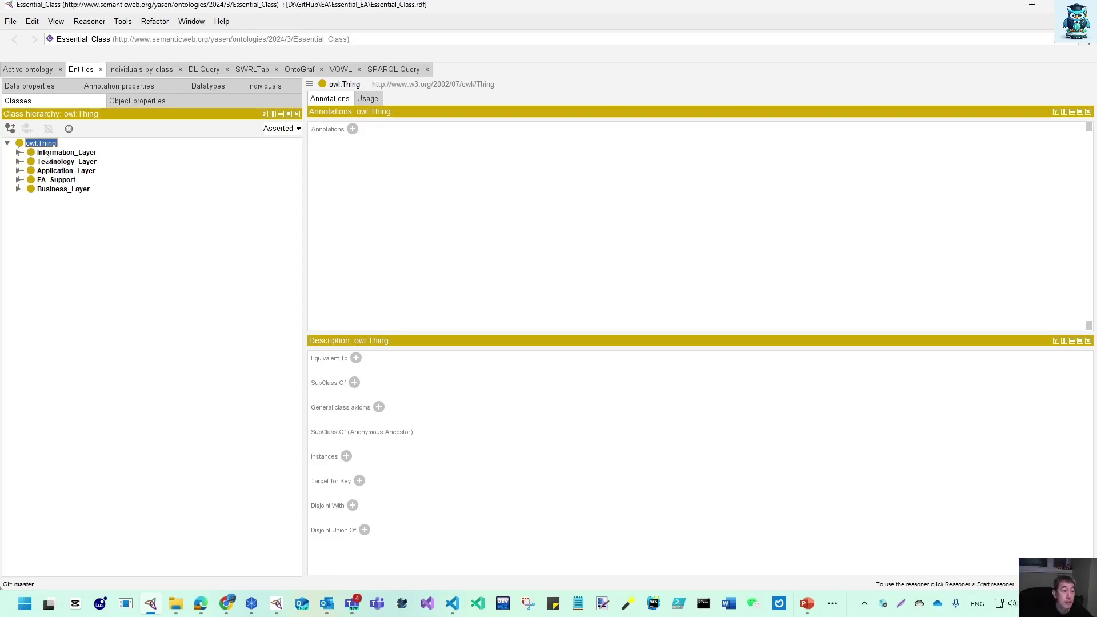
pyautogui.click(18, 162)
pyautogui.click(30, 170)
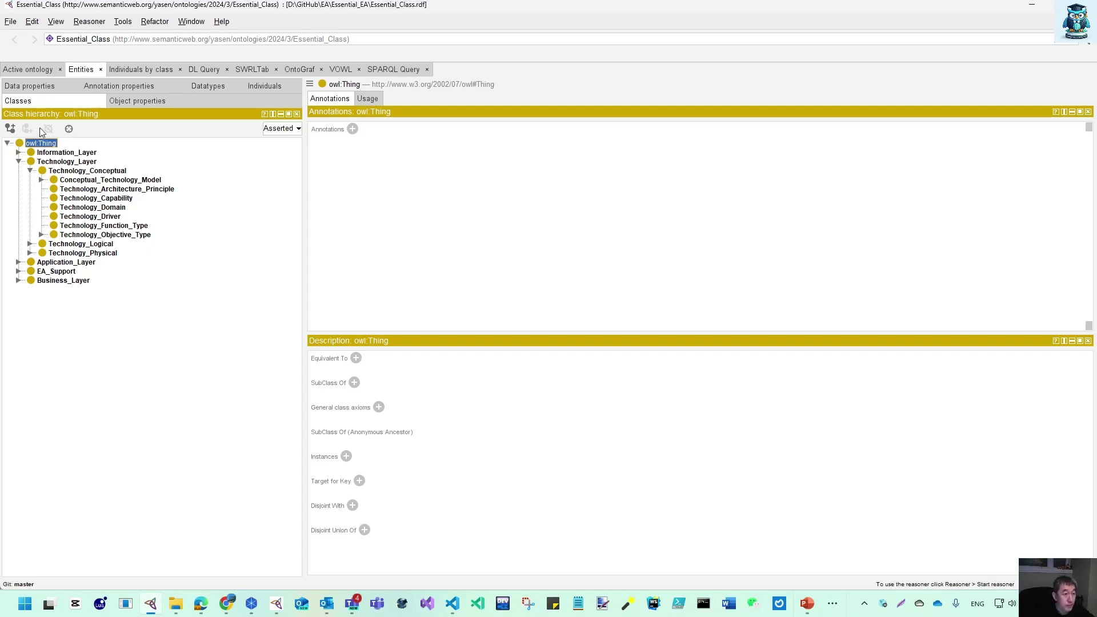
pyautogui.click(19, 162)
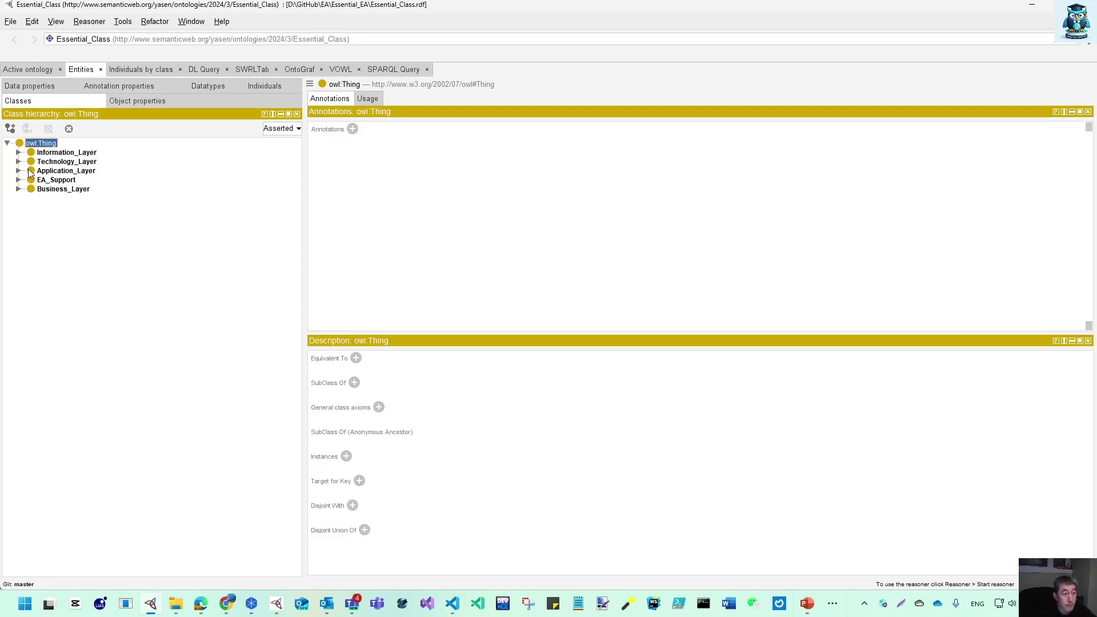
# Examine the EA_Support subclasses, viewing the descriptions of Governance, Change_Management, Service_Delivery and Security_Management.
pyautogui.click(19, 181)
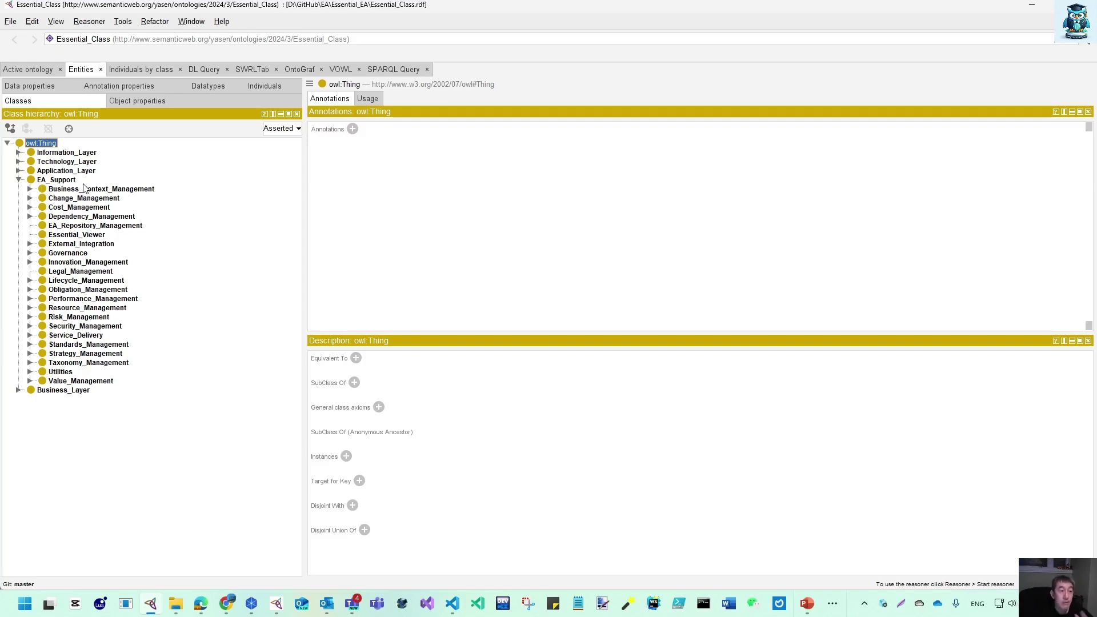
pyautogui.click(70, 253)
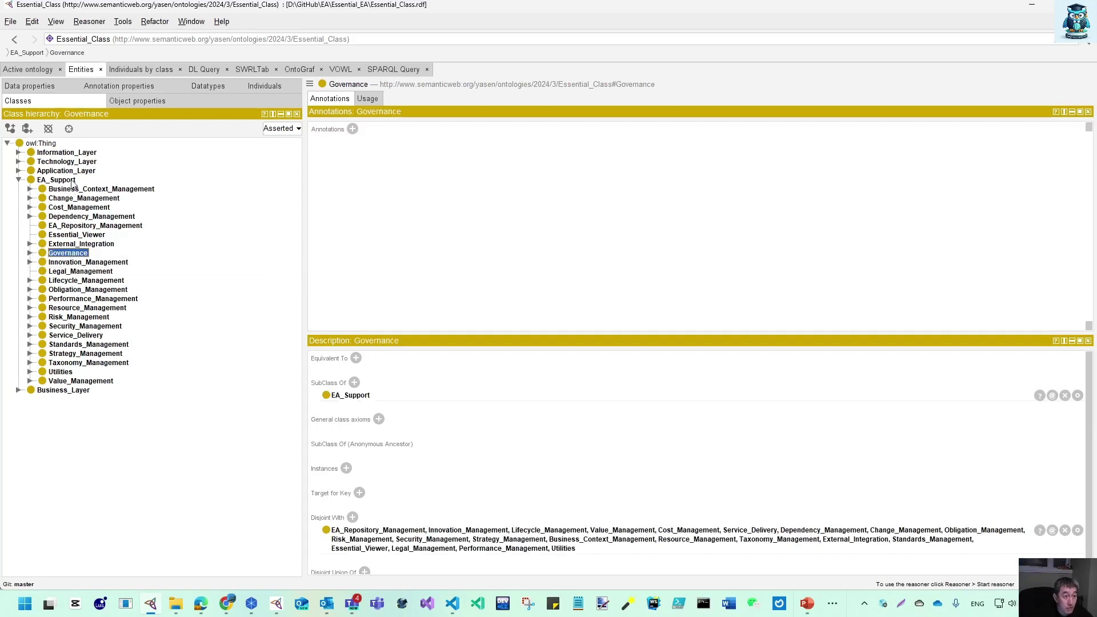
pyautogui.click(84, 199)
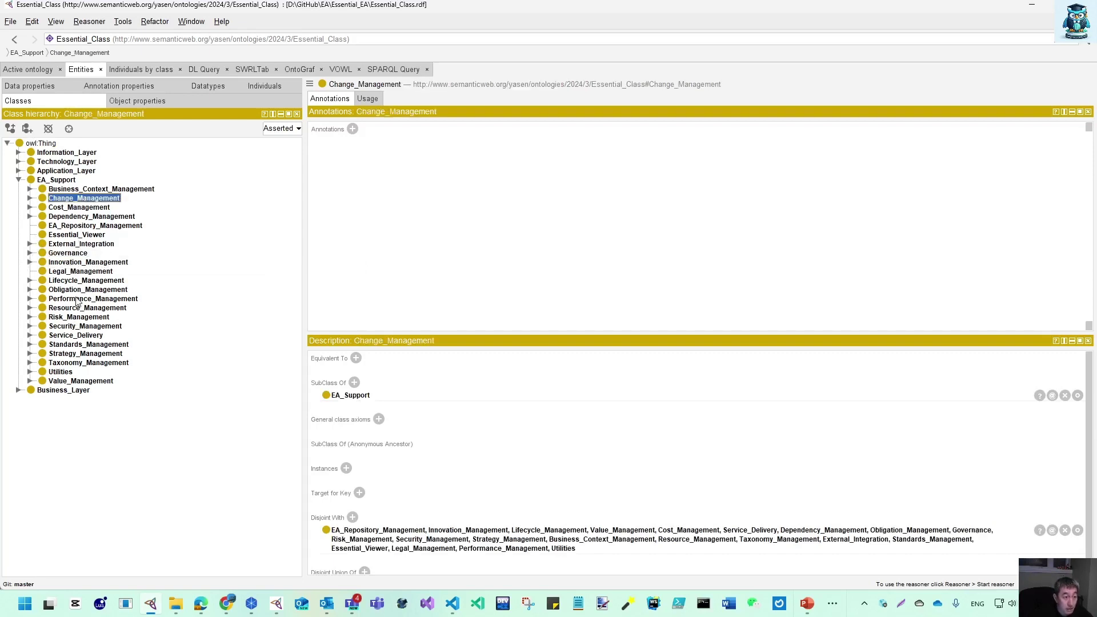
pyautogui.click(80, 346)
pyautogui.click(83, 338)
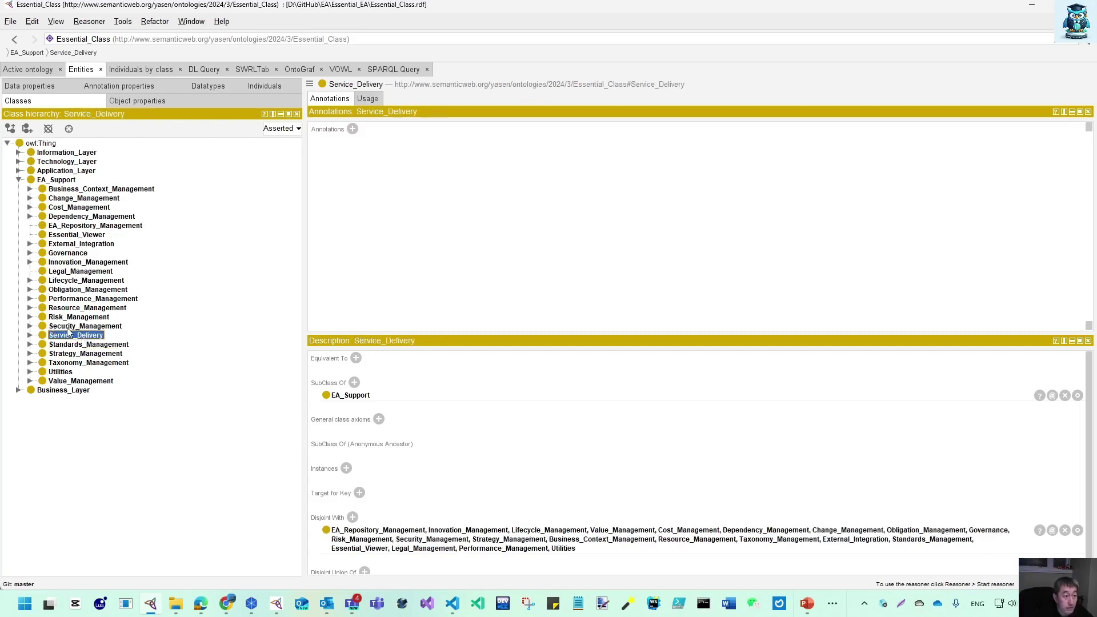
pyautogui.click(67, 328)
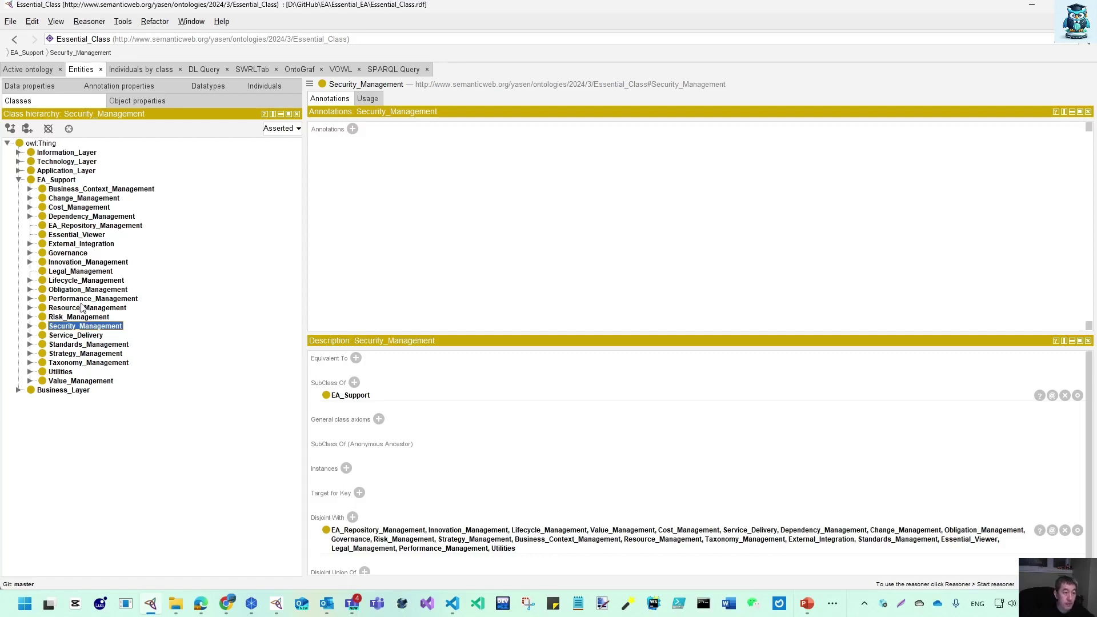
# Examine the Security_Conceptual and Security_Logical subclasses of Security_Management, then narrow the class hierarchy pane and collapse EA_Support.
pyautogui.click(30, 326)
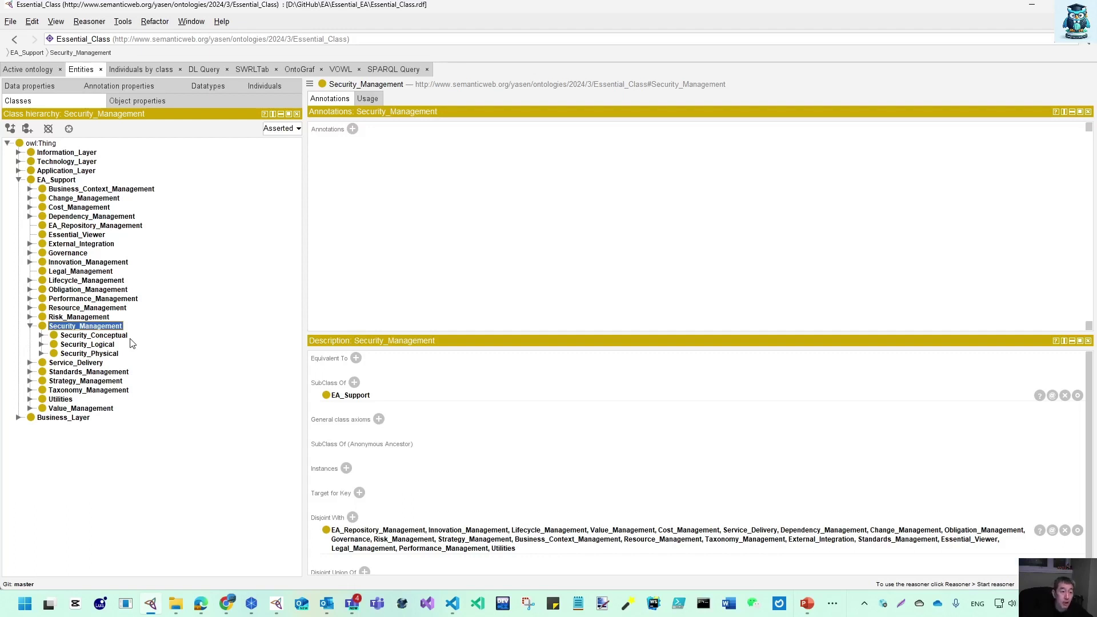
pyautogui.click(42, 335)
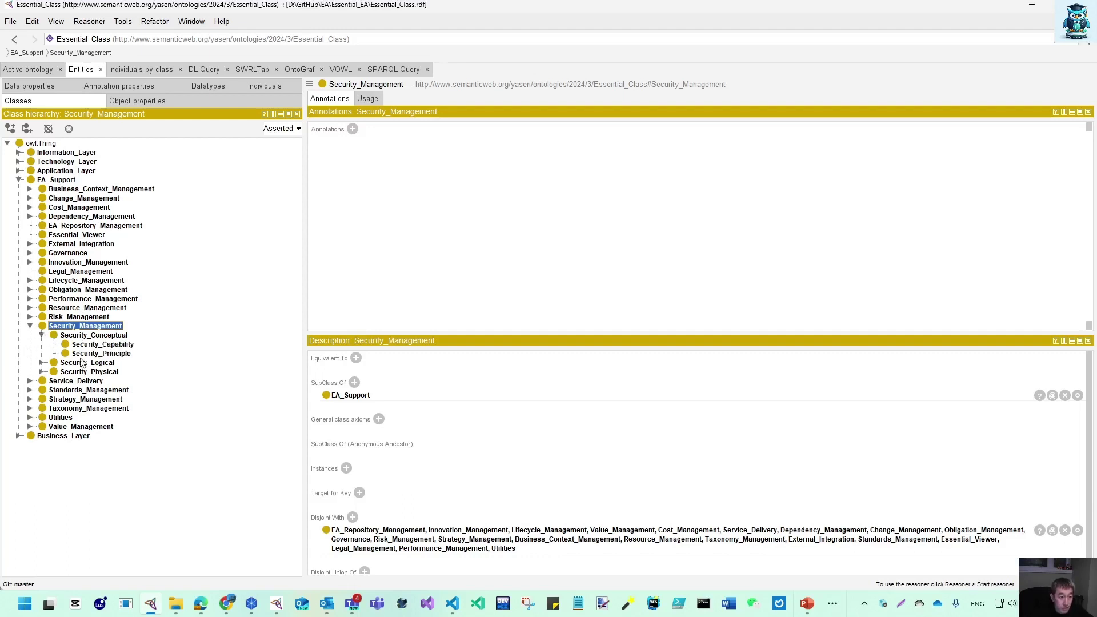
pyautogui.click(41, 363)
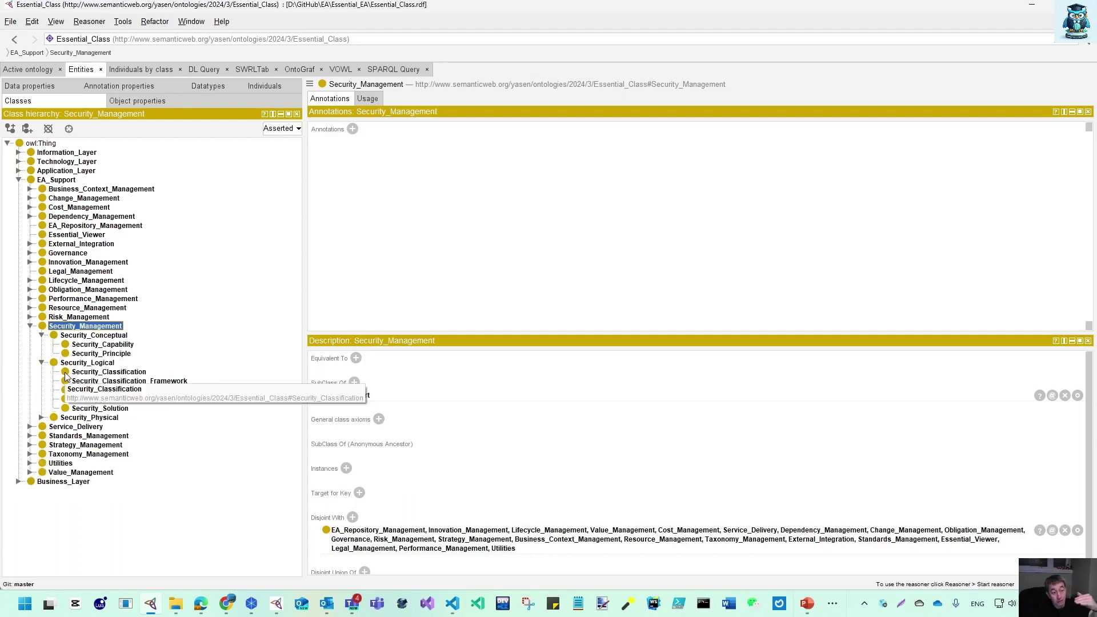
pyautogui.click(117, 346)
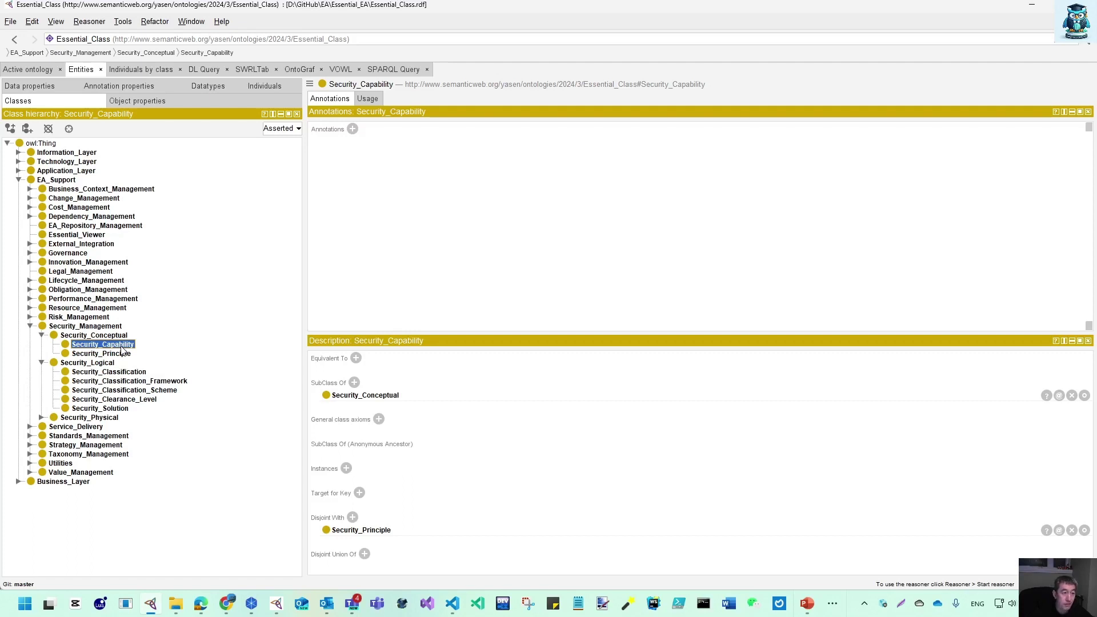
pyautogui.click(31, 326)
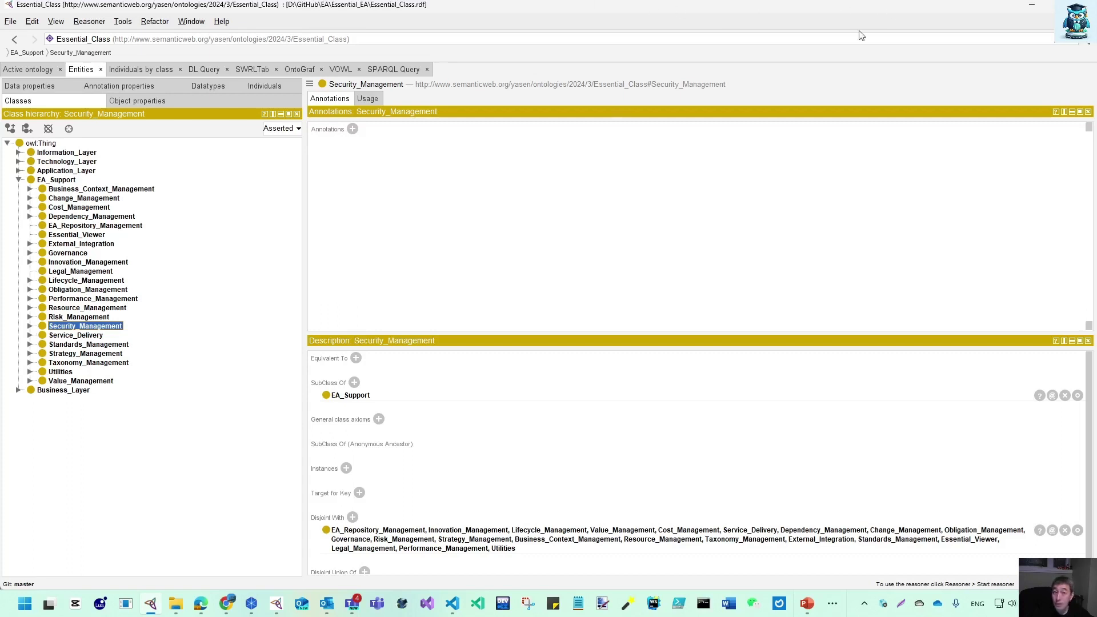
pyautogui.moveTo(303, 252); pyautogui.dragTo(246, 255)
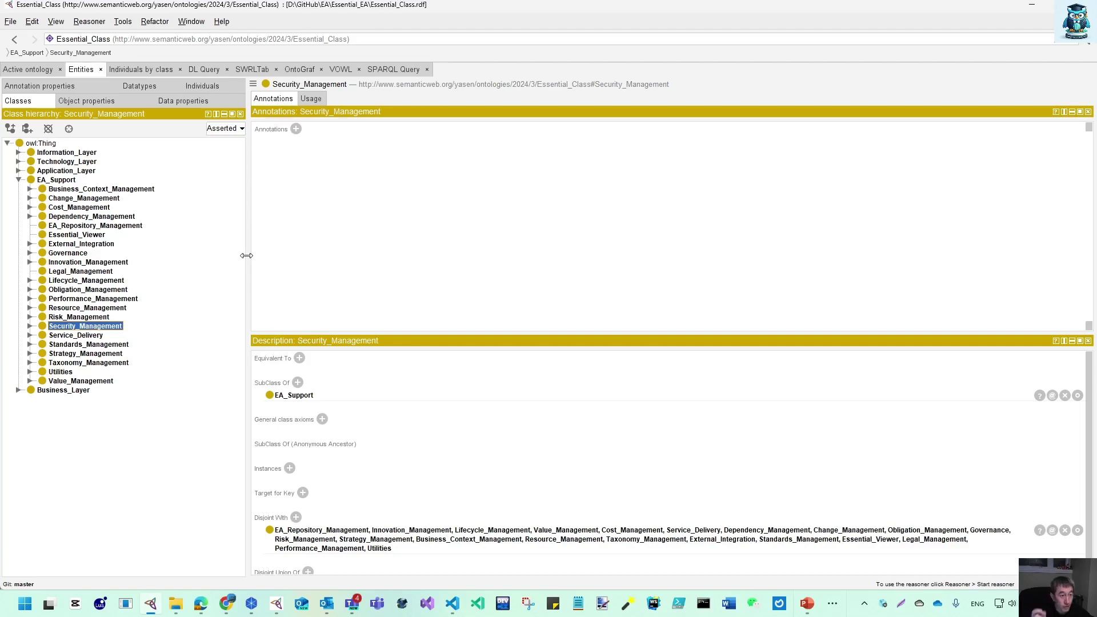
pyautogui.click(19, 180)
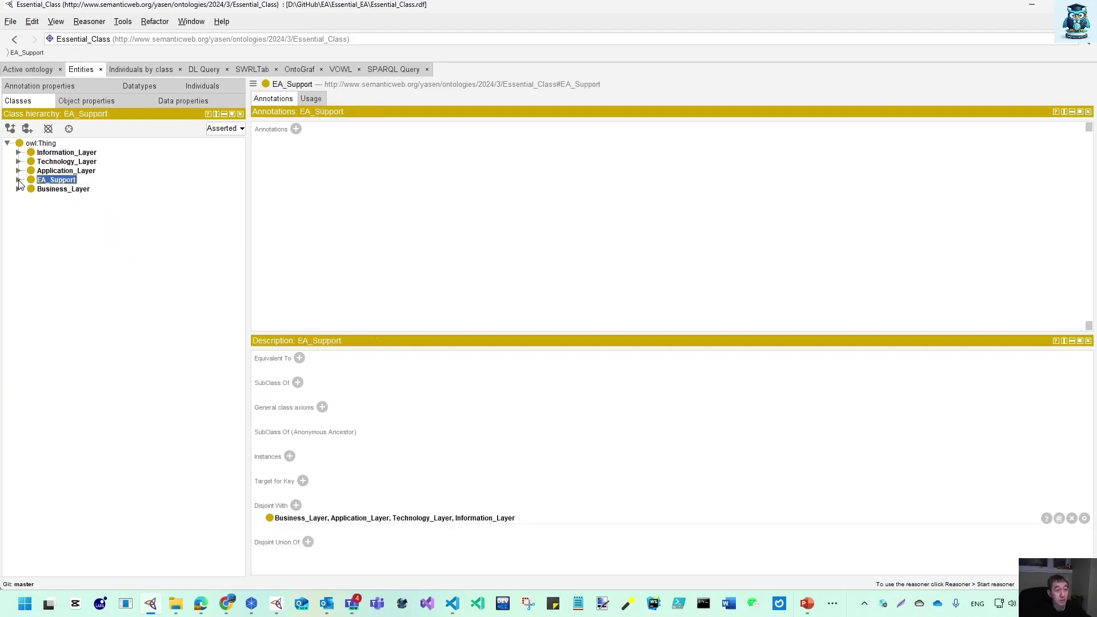
# Create a named individual "Business Capability" as a direct instance of the Business_Capability class under Business_Conceptual.
pyautogui.click(135, 70)
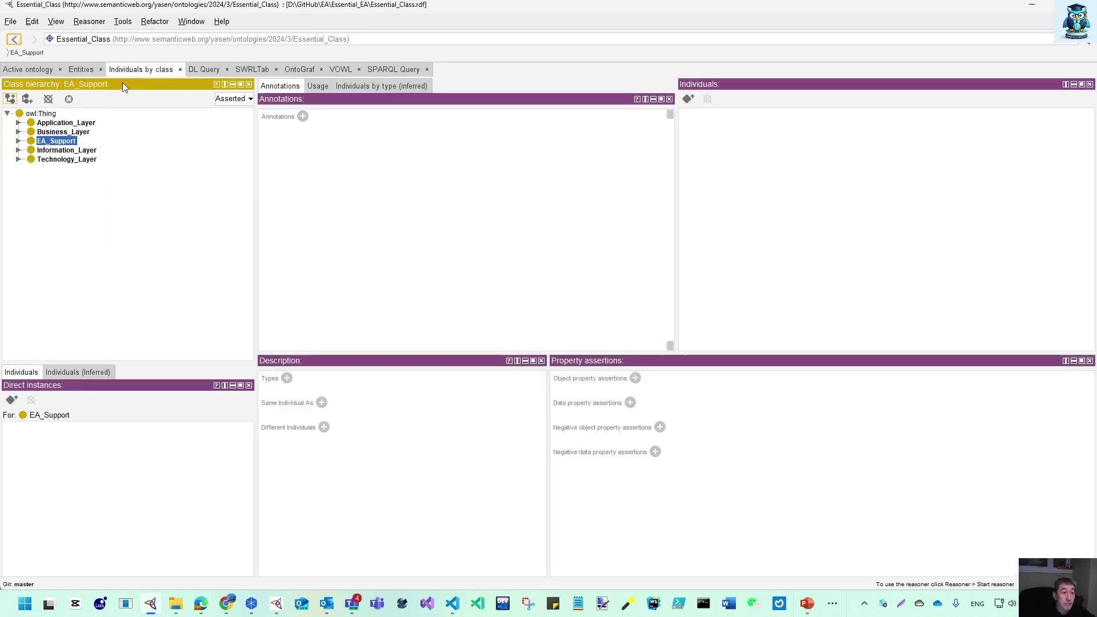
pyautogui.click(19, 132)
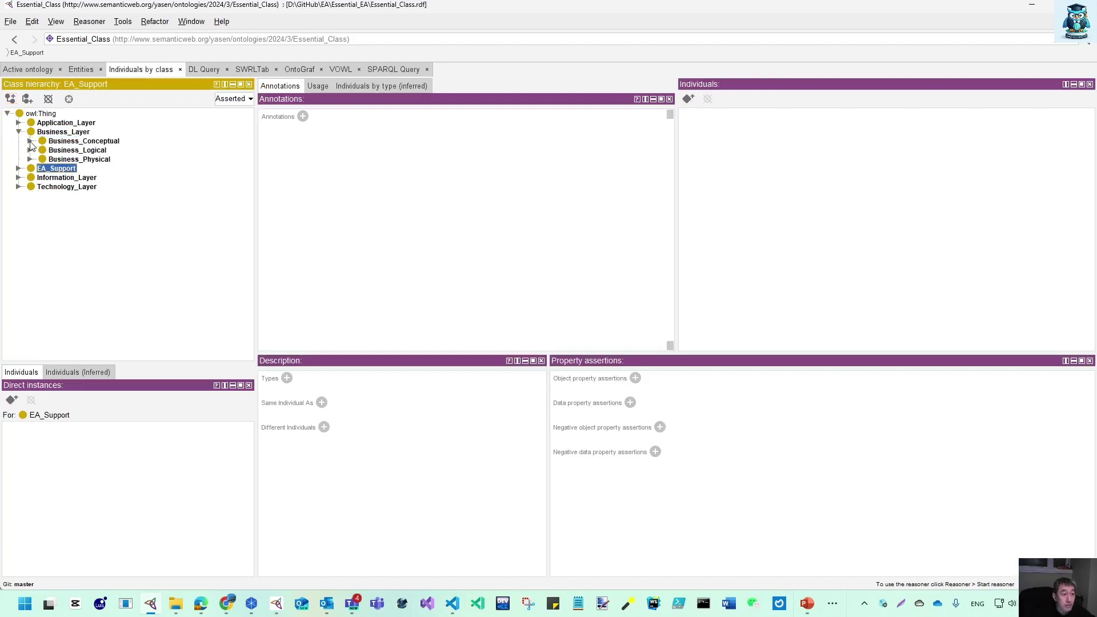
pyautogui.click(31, 141)
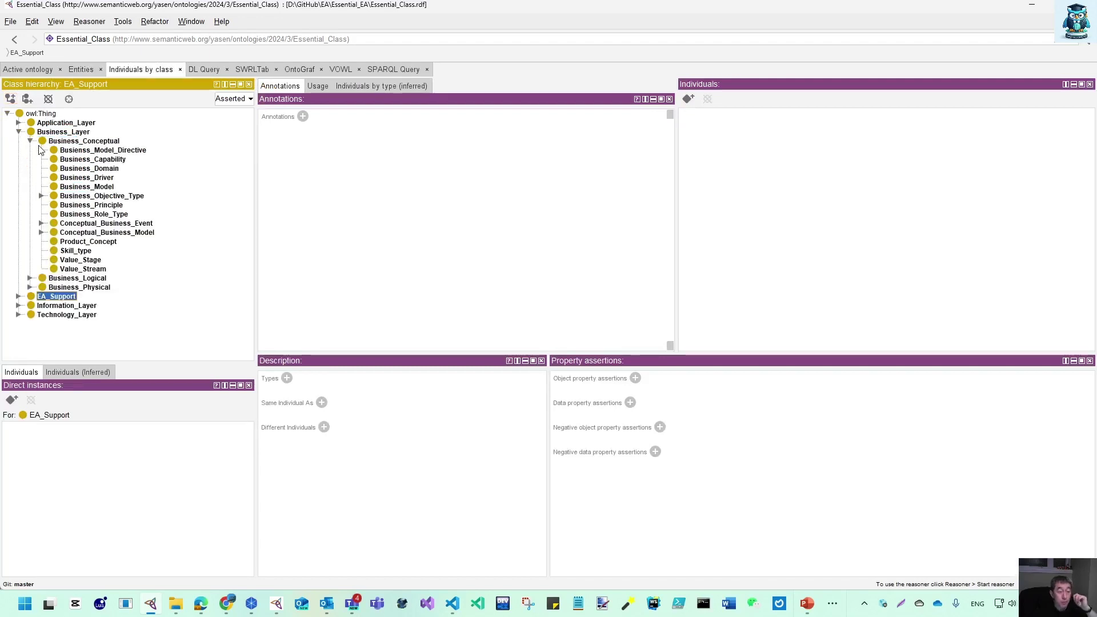
pyautogui.click(112, 160)
pyautogui.click(12, 400)
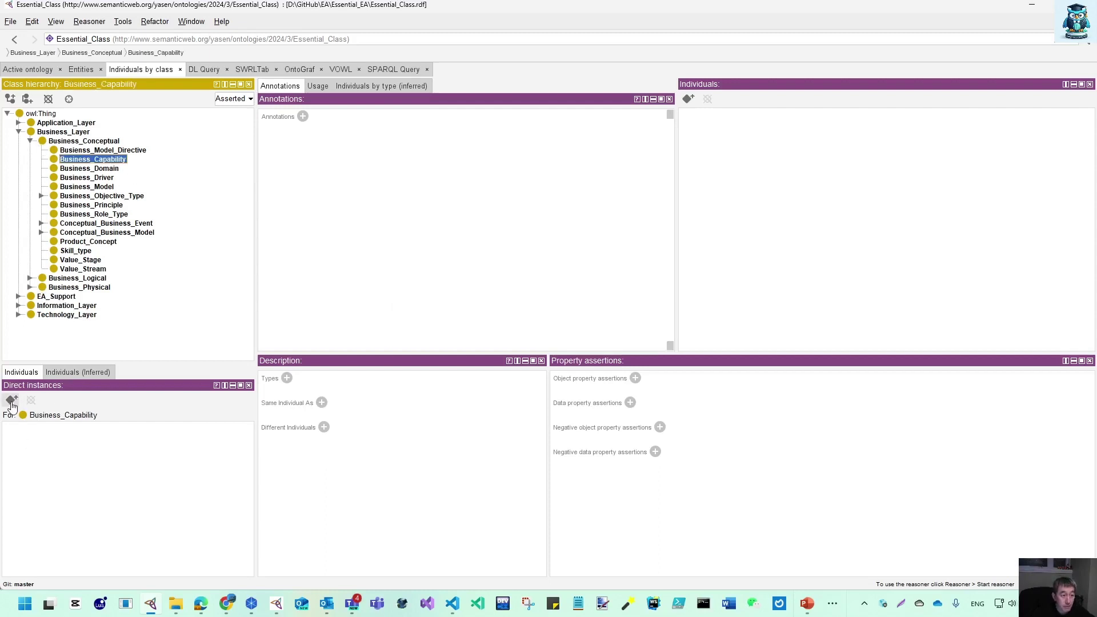
pyautogui.write('Capability')
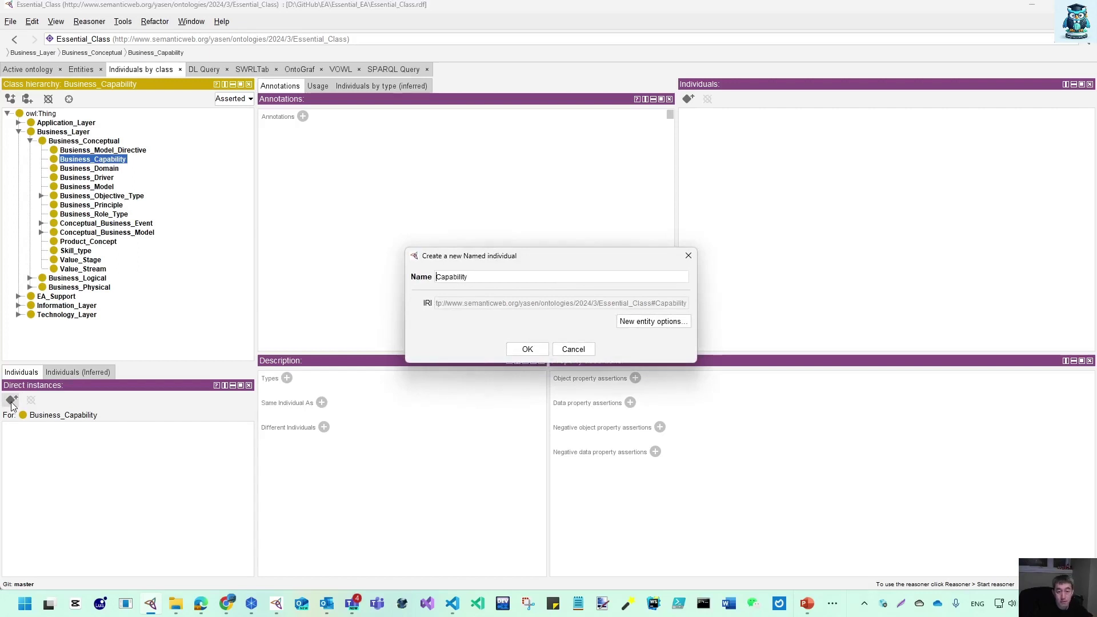
pyautogui.press('Home')
pyautogui.write('Business')
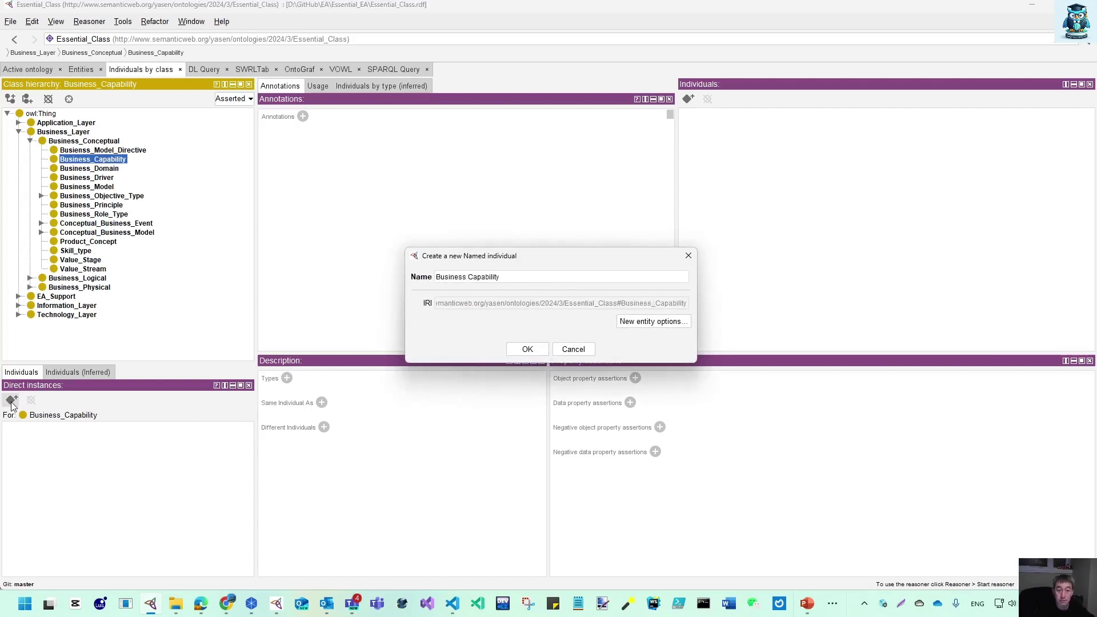
pyautogui.press('Return')
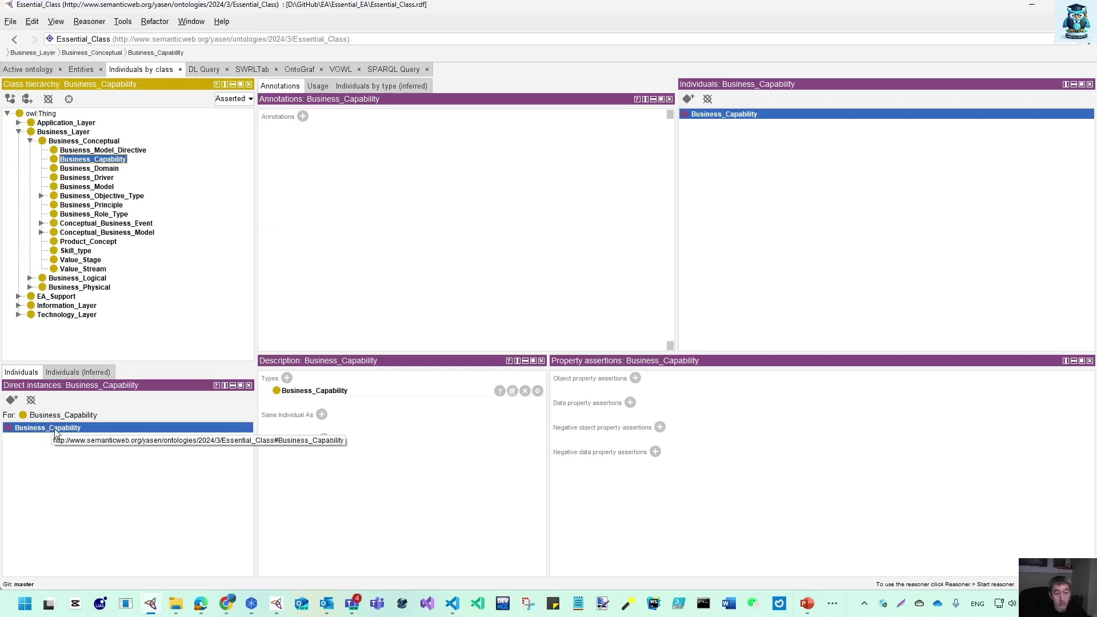
# Create the sibling object properties ParentOf and ChildOf under owl:topObjectProperty.
pyautogui.click(82, 69)
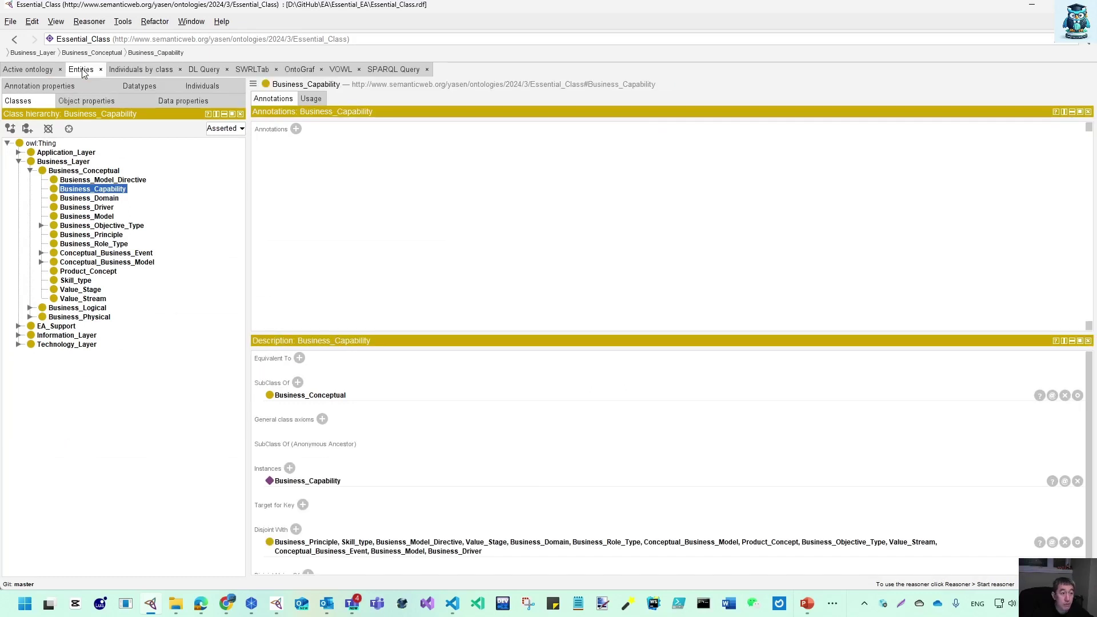
pyautogui.click(92, 100)
pyautogui.click(55, 146)
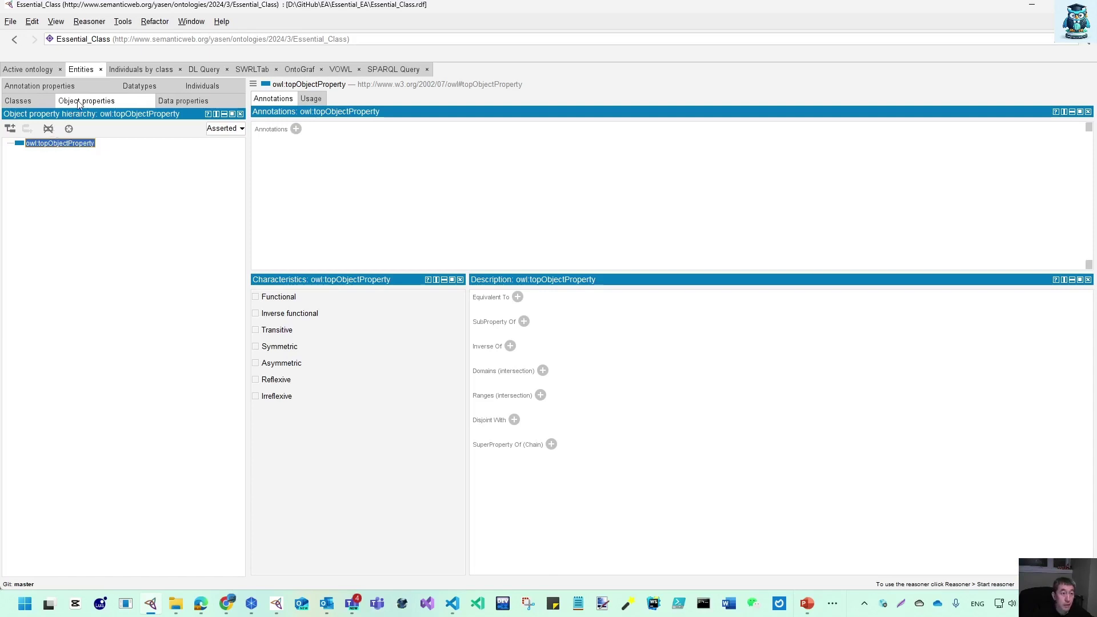
pyautogui.click(10, 129)
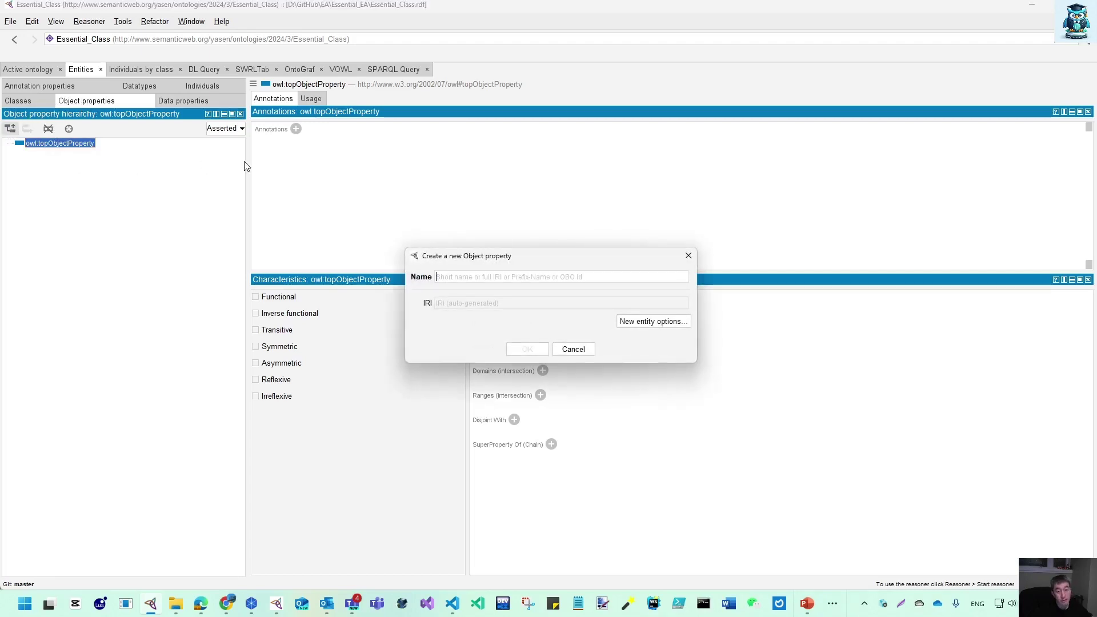
pyautogui.write('Parent')
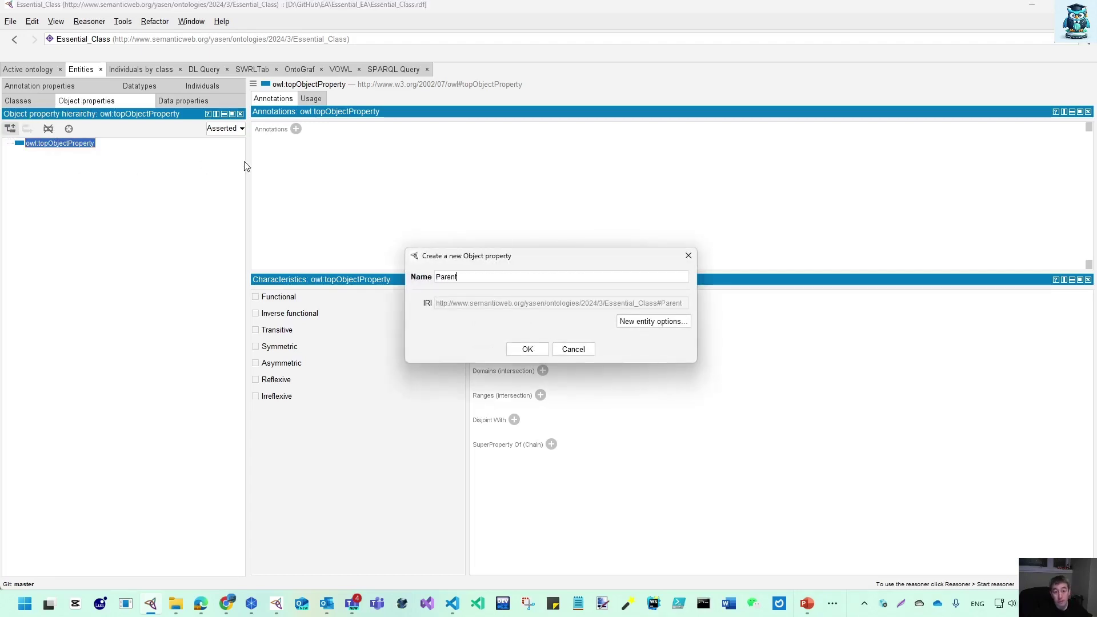
pyautogui.write('Of')
pyautogui.press('Return')
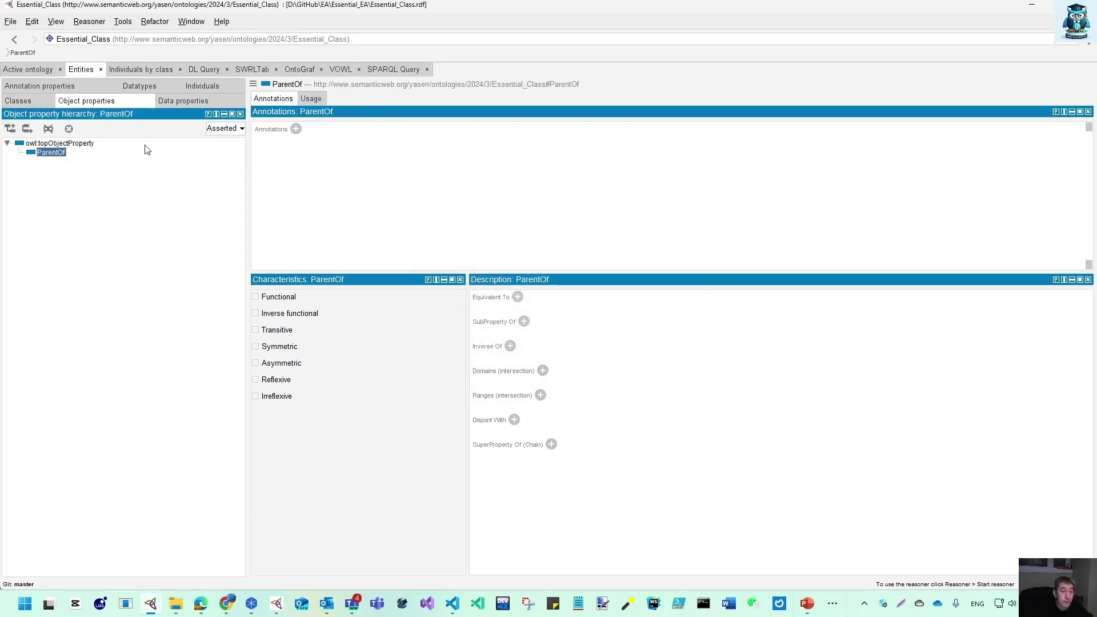
pyautogui.click(27, 129)
pyautogui.write('ChildOf')
pyautogui.press('Return')
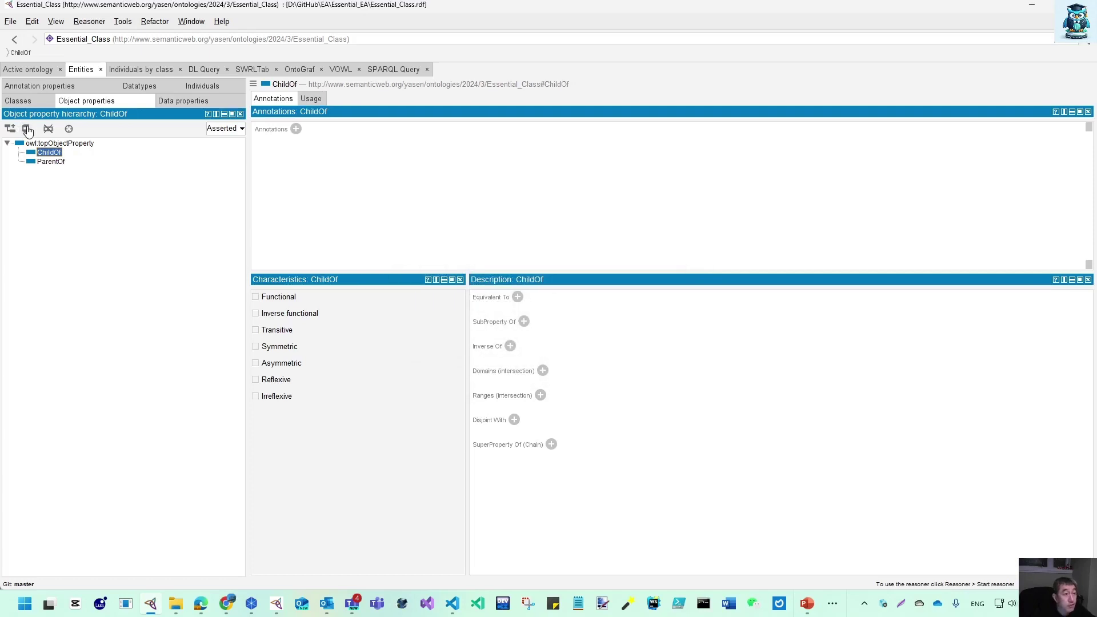
# Declare ChildOf as the inverse of the ParentOf object property.
pyautogui.click(56, 163)
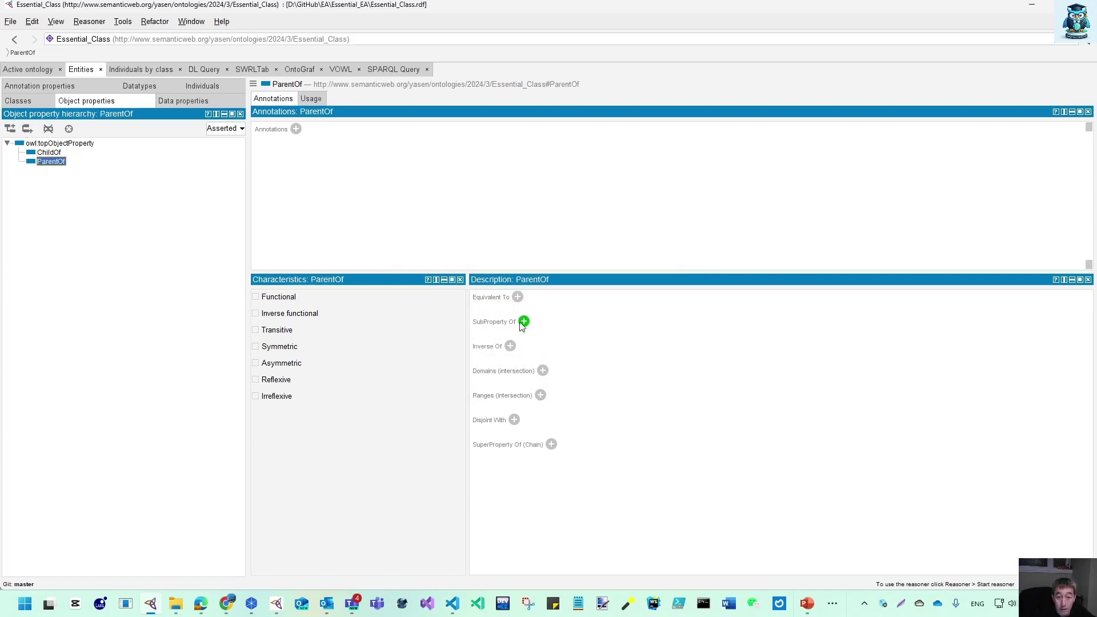
pyautogui.click(511, 345)
pyautogui.click(701, 310)
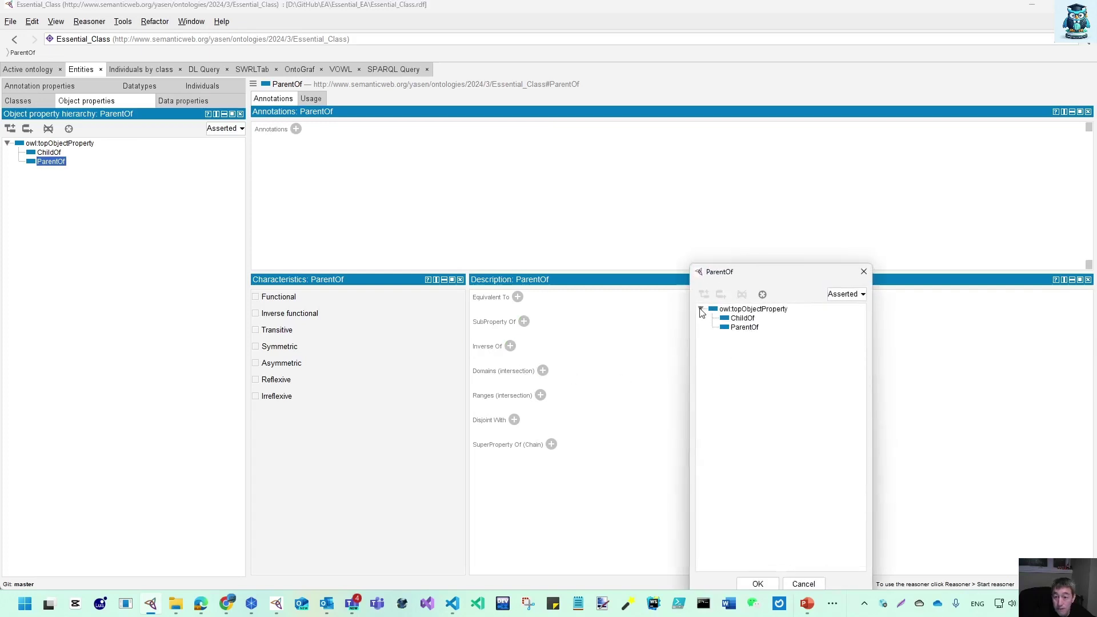
pyautogui.click(743, 319)
pyautogui.click(758, 584)
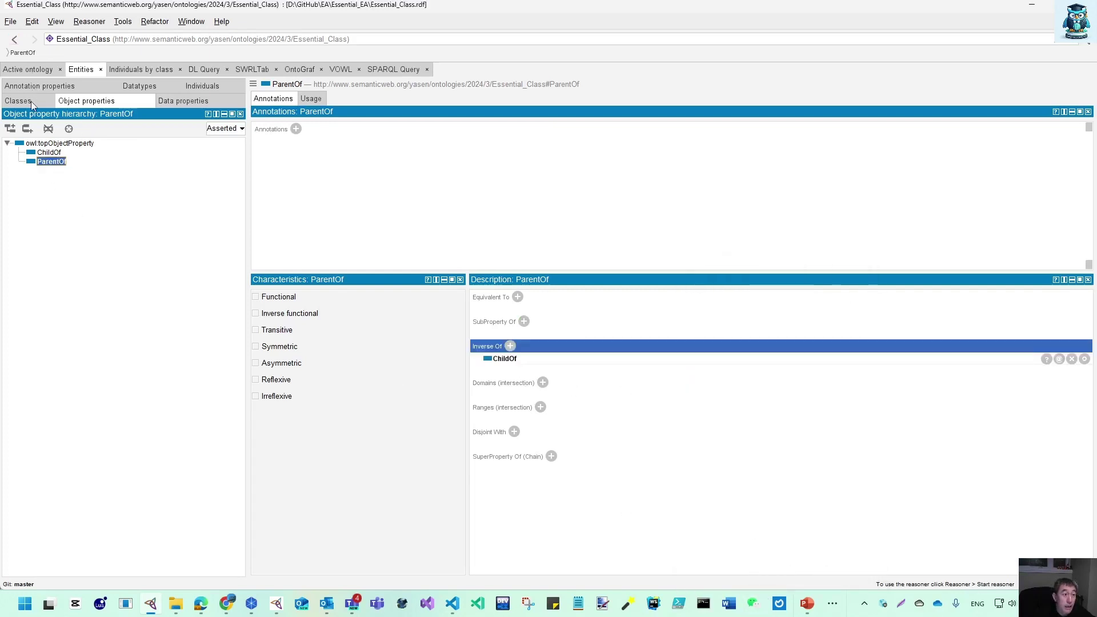
# Begin an object property assertion on the Business_Capability individual, using ParentOf as the property.
pyautogui.click(136, 71)
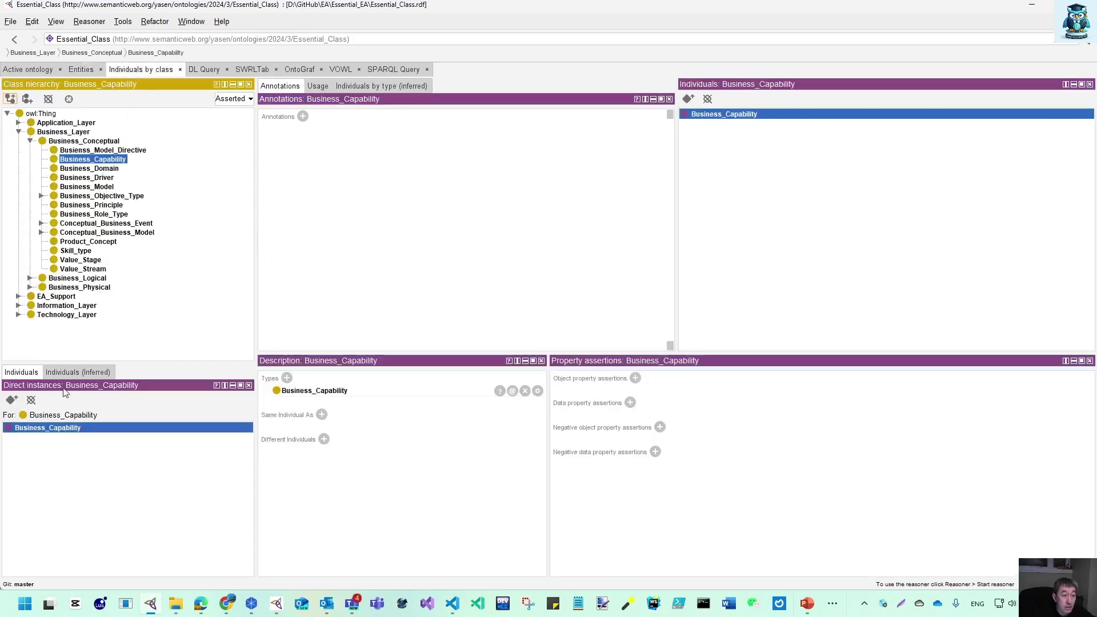
pyautogui.click(55, 429)
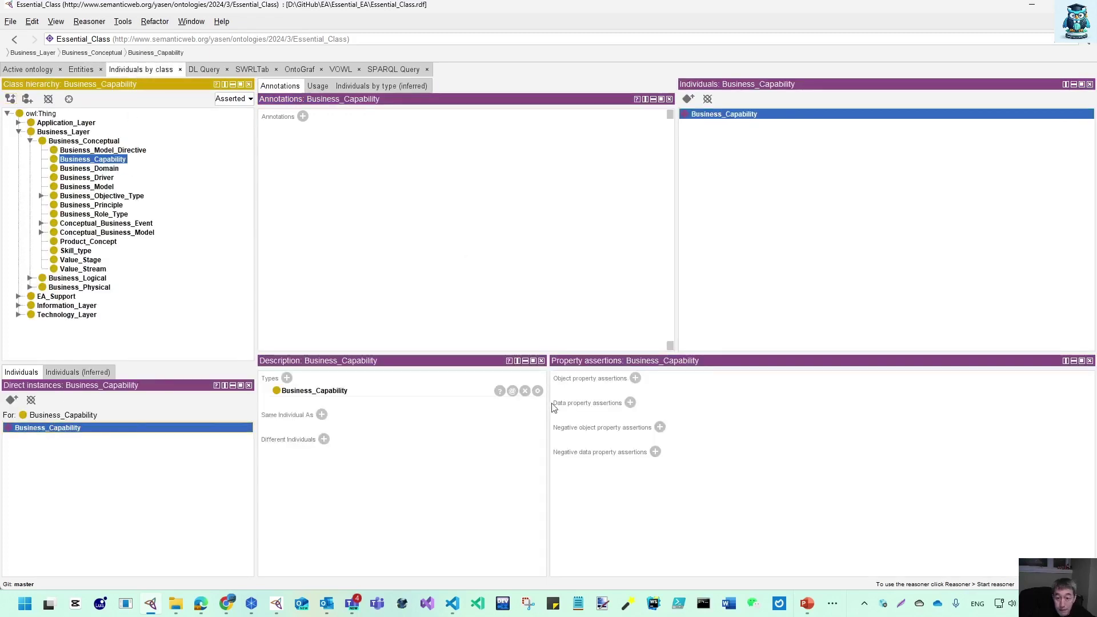
pyautogui.click(636, 378)
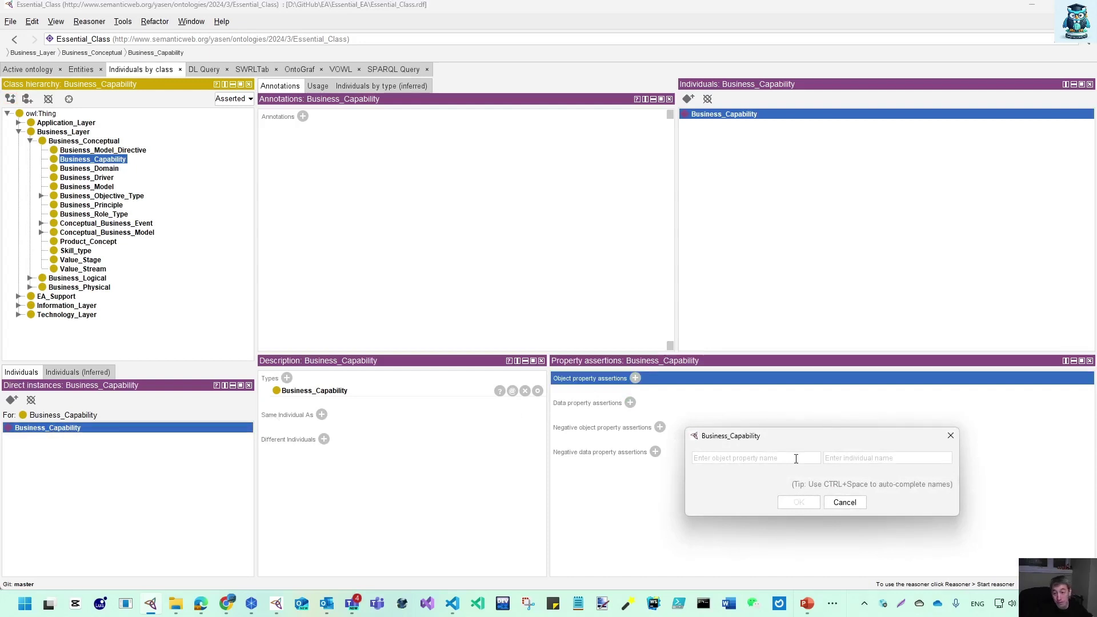
pyautogui.write('Pa')
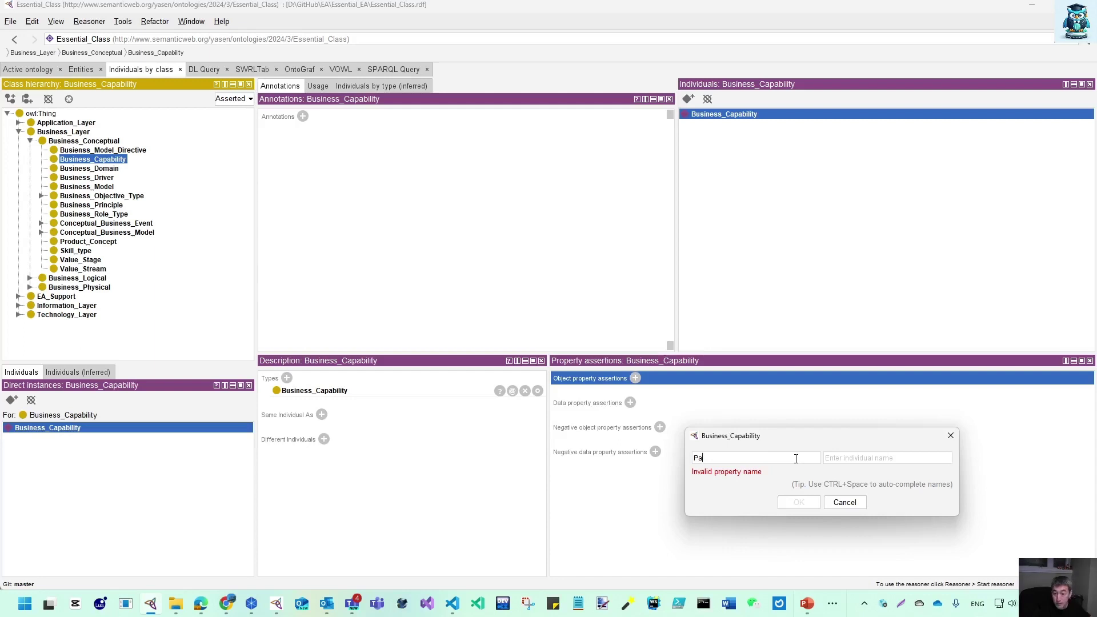
pyautogui.write('rentOf')
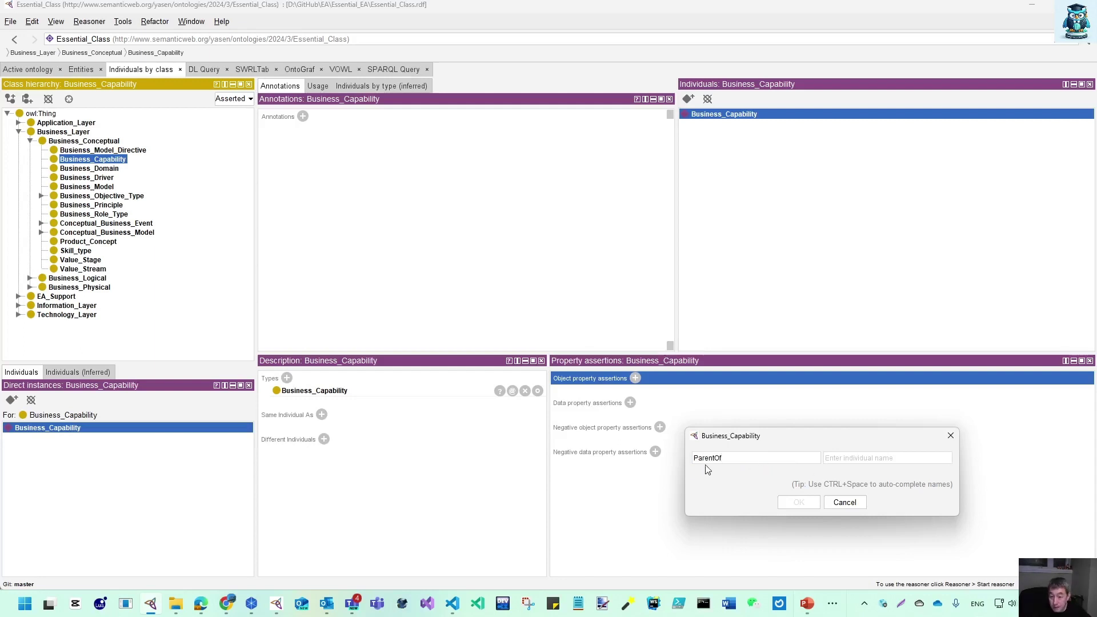
pyautogui.moveTo(702, 458); pyautogui.dragTo(733, 457)
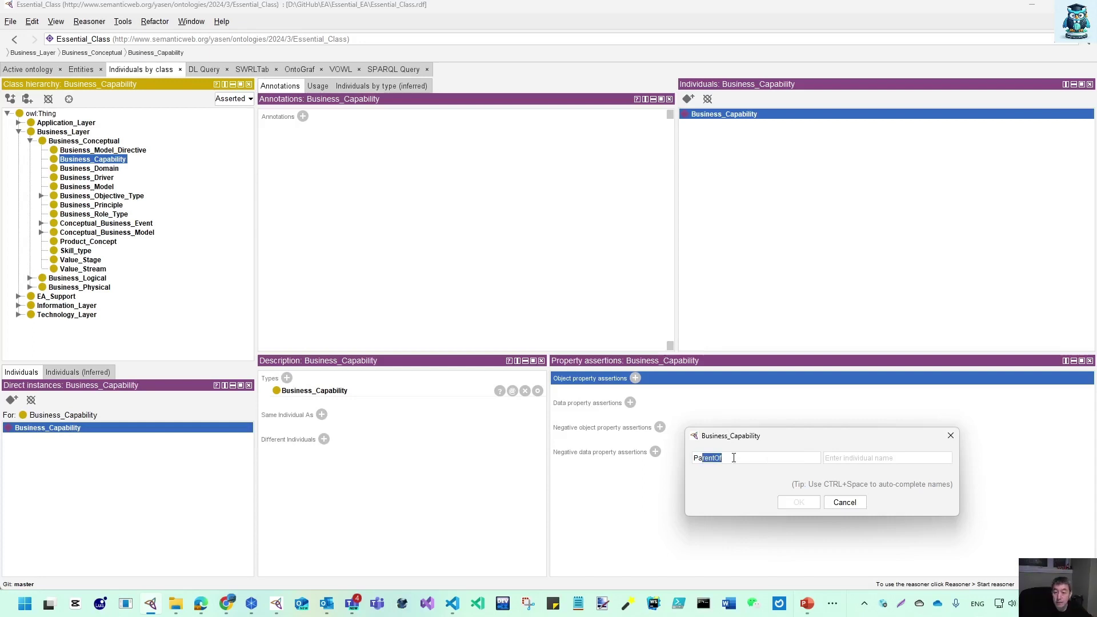
pyautogui.moveTo(694, 457); pyautogui.dragTo(702, 456)
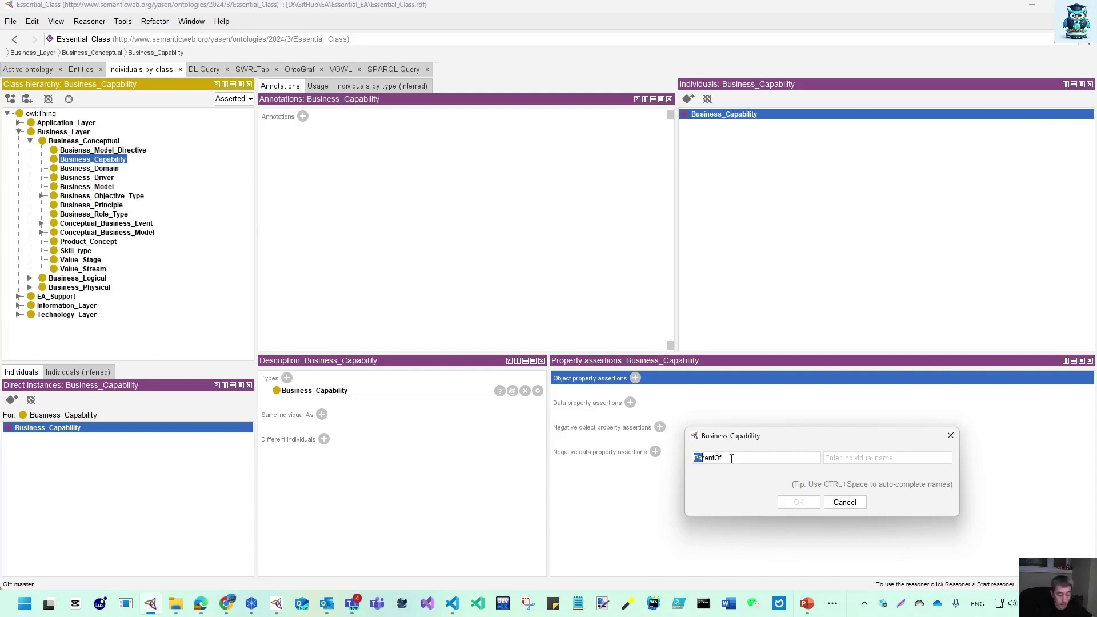
# Complete the ParentOf assertion with Business_Capability as the target individual, and start the reasoner.
pyautogui.click(851, 458)
pyautogui.write('capp')
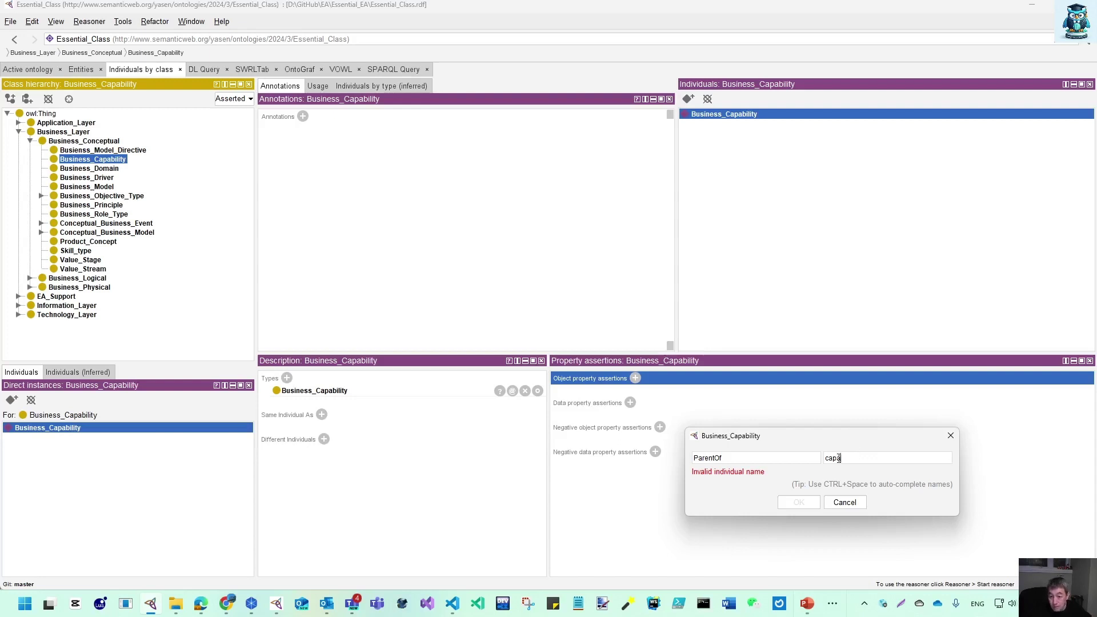
pyautogui.moveTo(849, 461); pyautogui.dragTo(793, 465)
pyautogui.write('Bu')
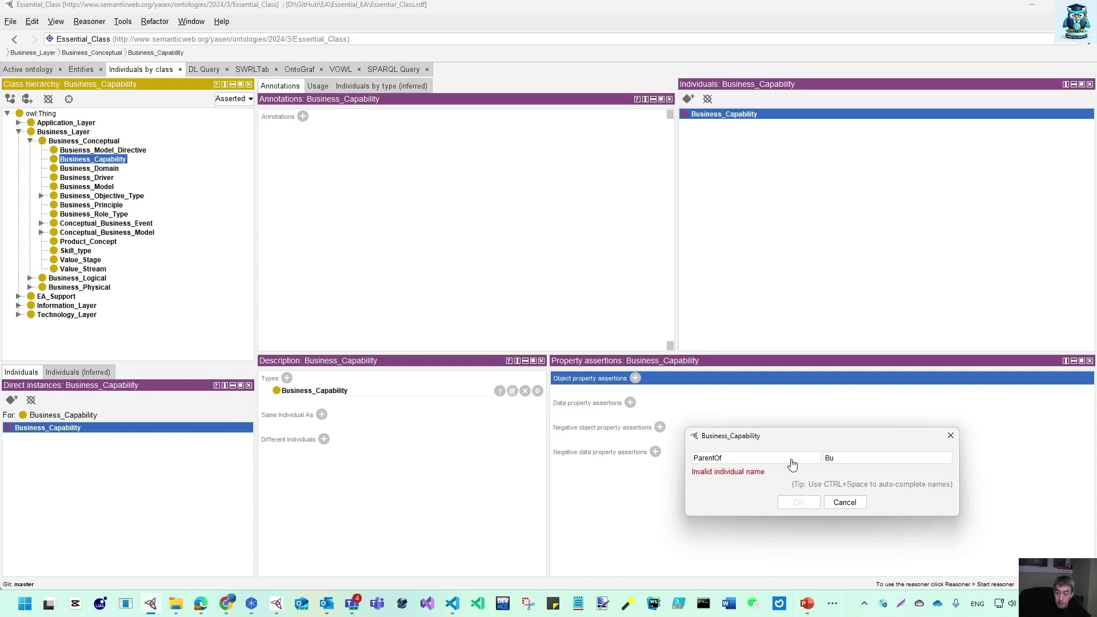
pyautogui.hotkey('ctrl', 'space')
pyautogui.click(798, 502)
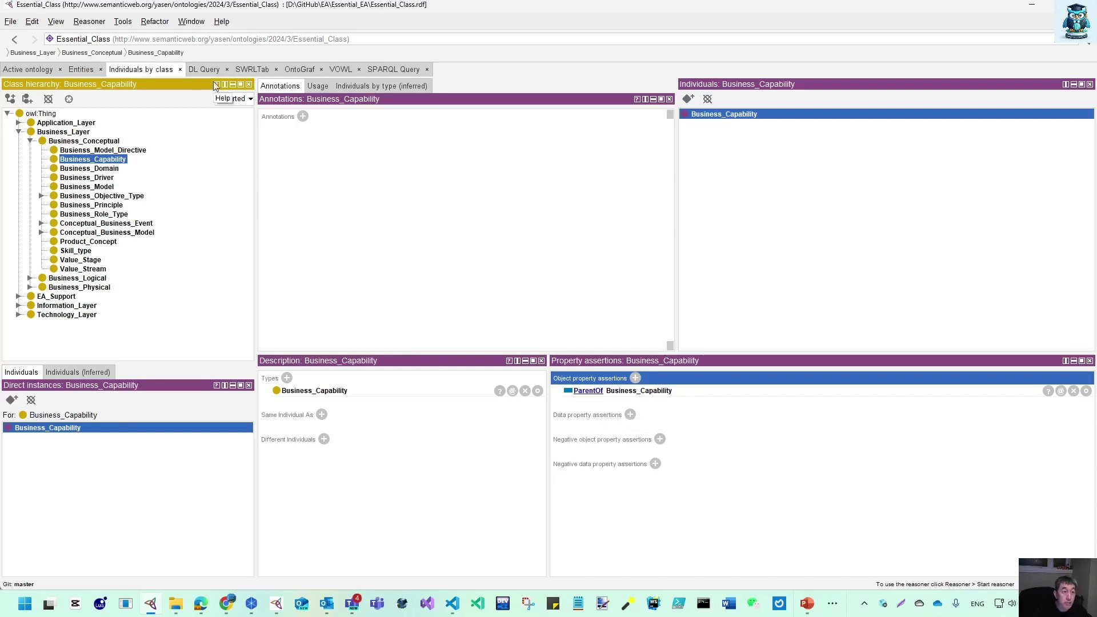
pyautogui.click(89, 21)
pyautogui.click(95, 38)
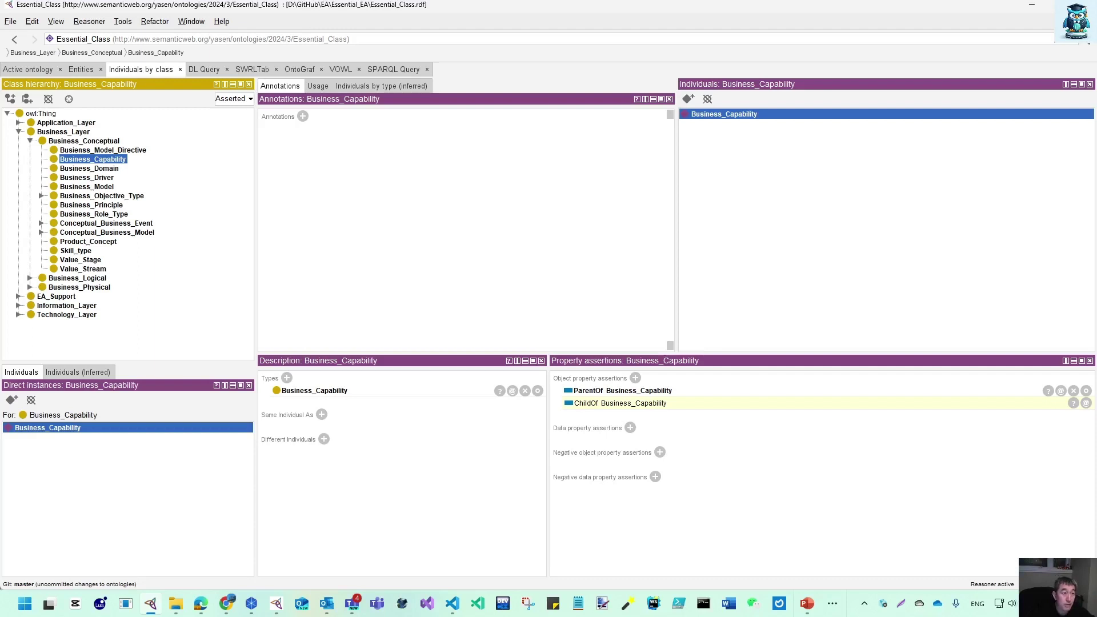
# Start saving the ontology as a new file in RDF/XML Syntax.
pyautogui.click(10, 21)
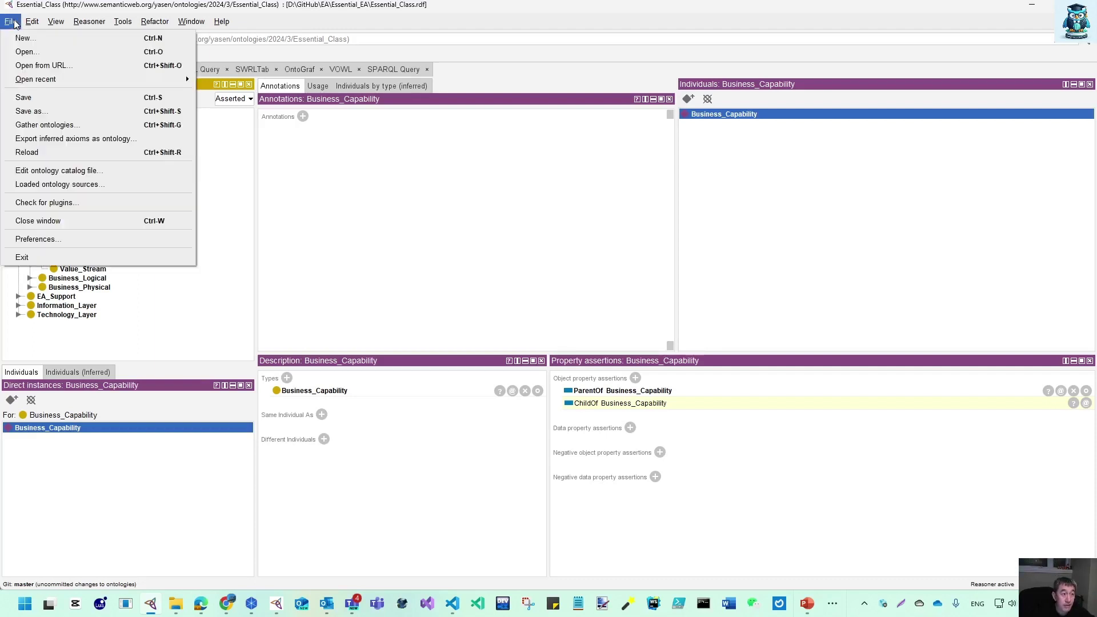
pyautogui.click(40, 111)
pyautogui.click(524, 336)
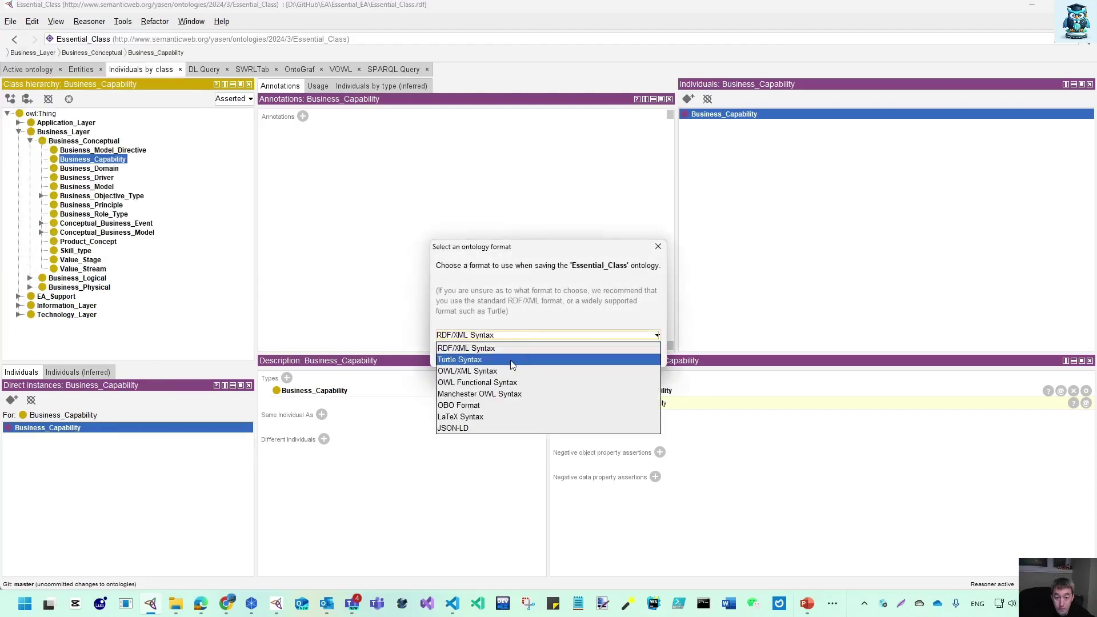
pyautogui.click(523, 348)
pyautogui.click(531, 357)
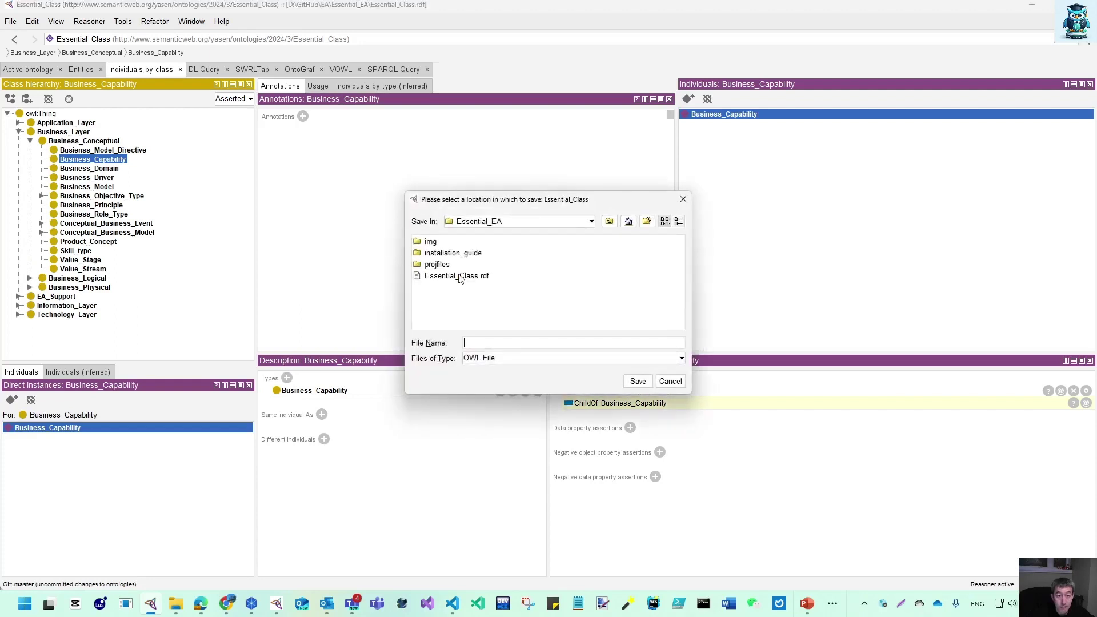
# Save the ontology in the projfiles folder as Essential-MetaModel_ArchiSurance.rdf, basing the name on the existing test file.
pyautogui.doubleClick(445, 265)
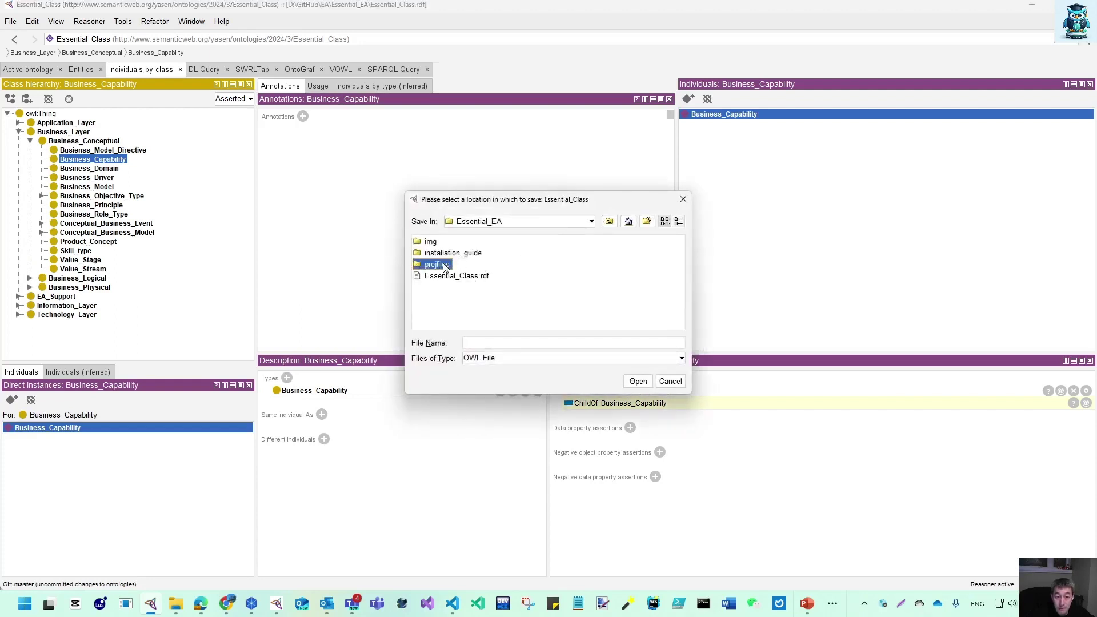
pyautogui.click(460, 254)
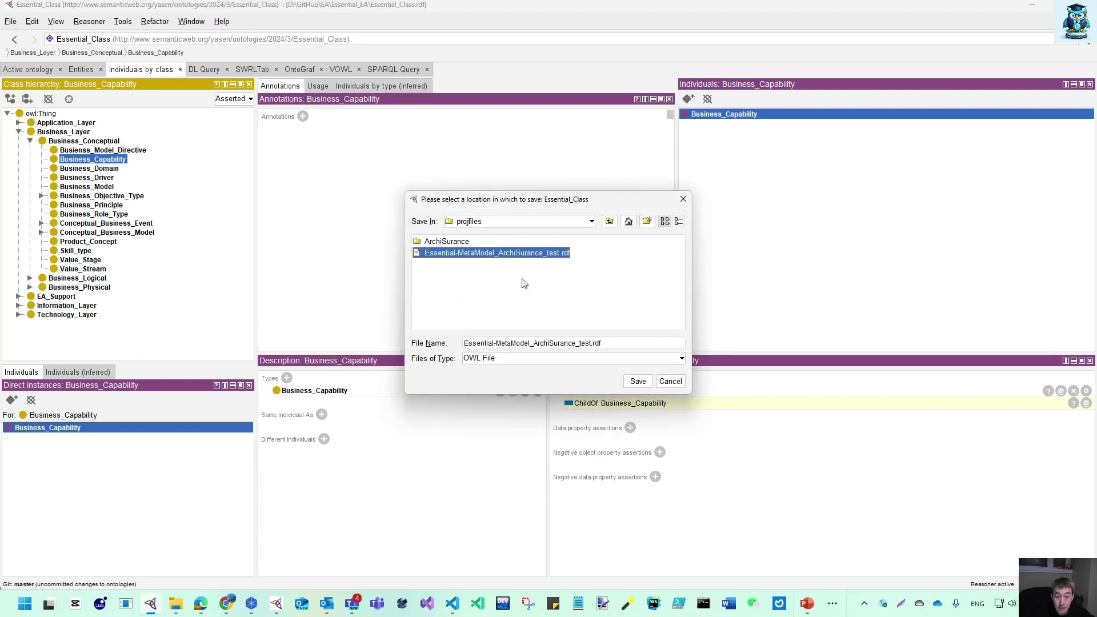
pyautogui.click(591, 343)
pyautogui.press('BackSpace')
pyautogui.press('BackSpace')
pyautogui.press('BackSpace')
pyautogui.press('BackSpace')
pyautogui.press('BackSpace')
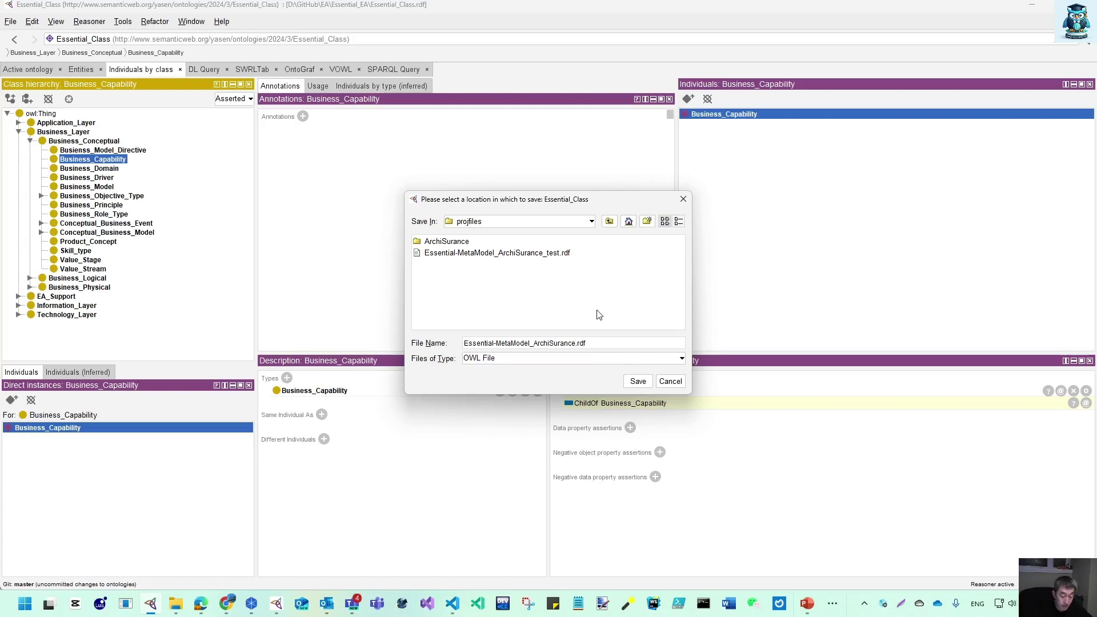
pyautogui.press('Return')
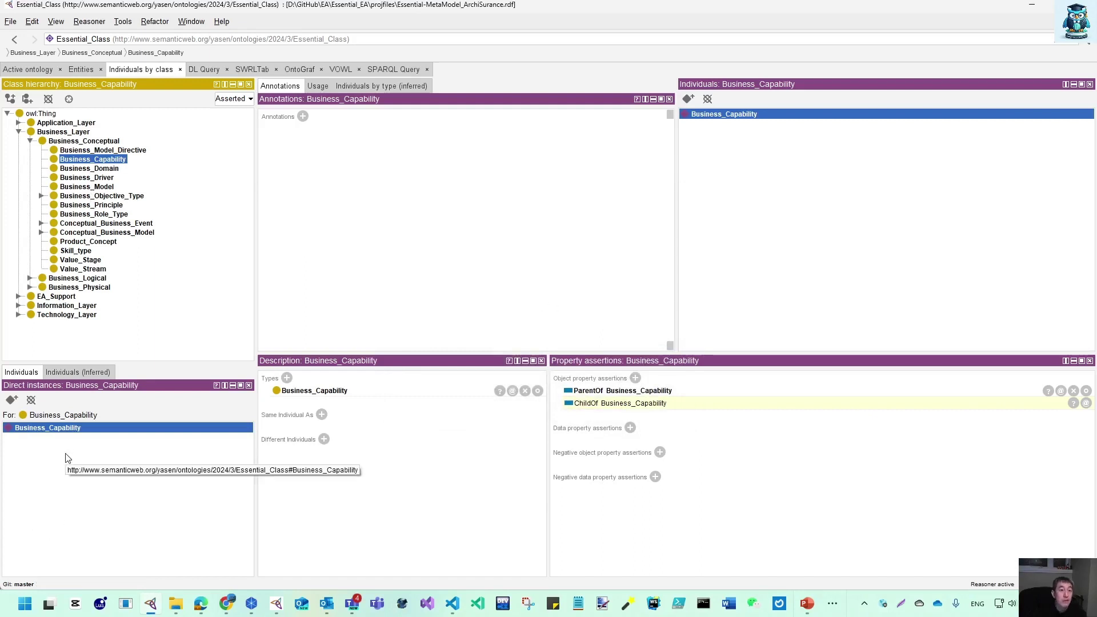
# Switch to Visual Studio Code and examine the object properties, class definitions and closing disjointness axioms in Essential_Class.rdf.
pyautogui.click(328, 604)
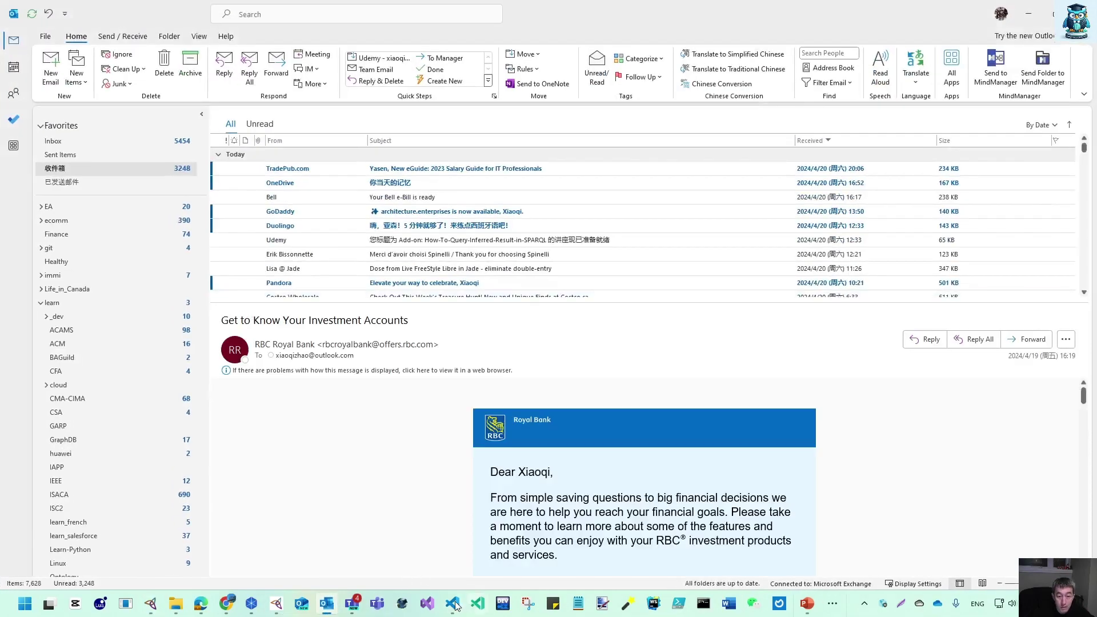
pyautogui.click(455, 604)
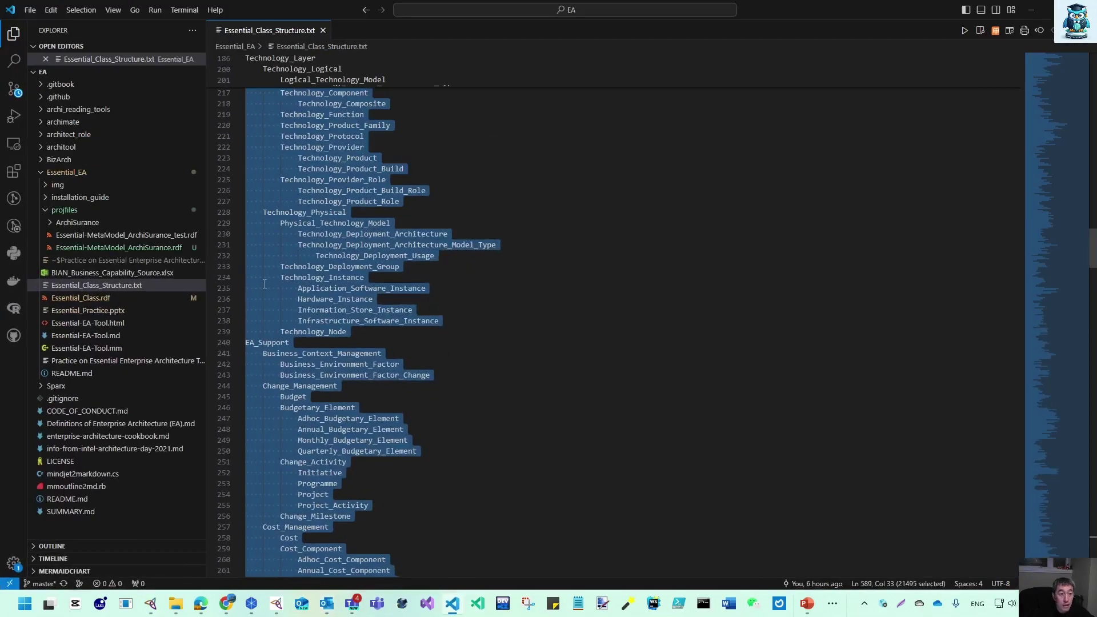
pyautogui.click(80, 297)
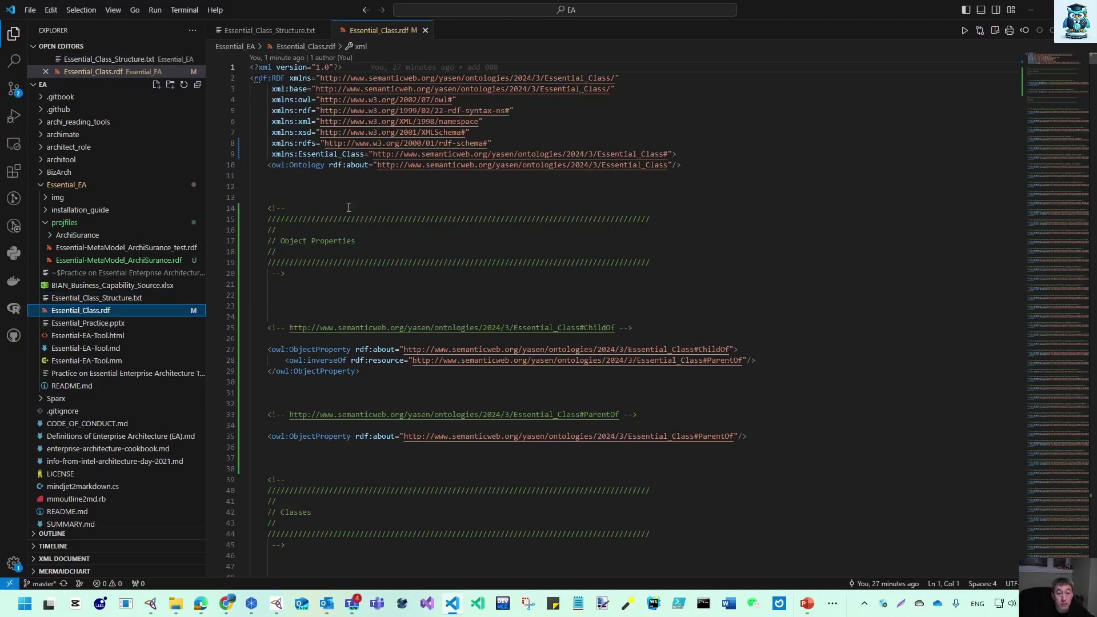
pyautogui.scroll(-18, 588, 301)
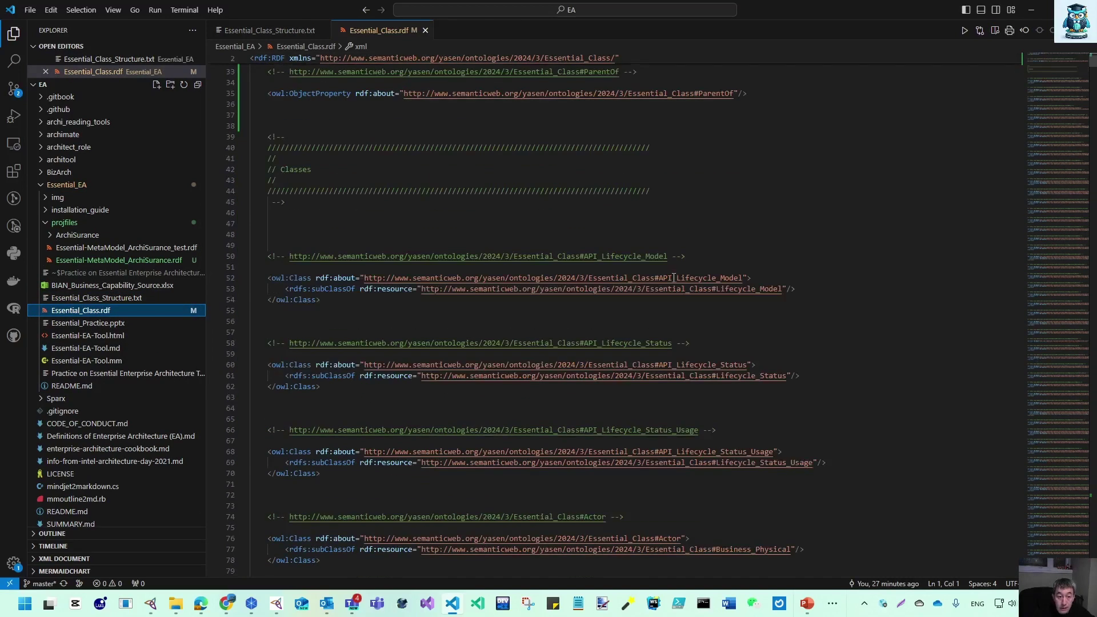
pyautogui.scroll(-20, 588, 302)
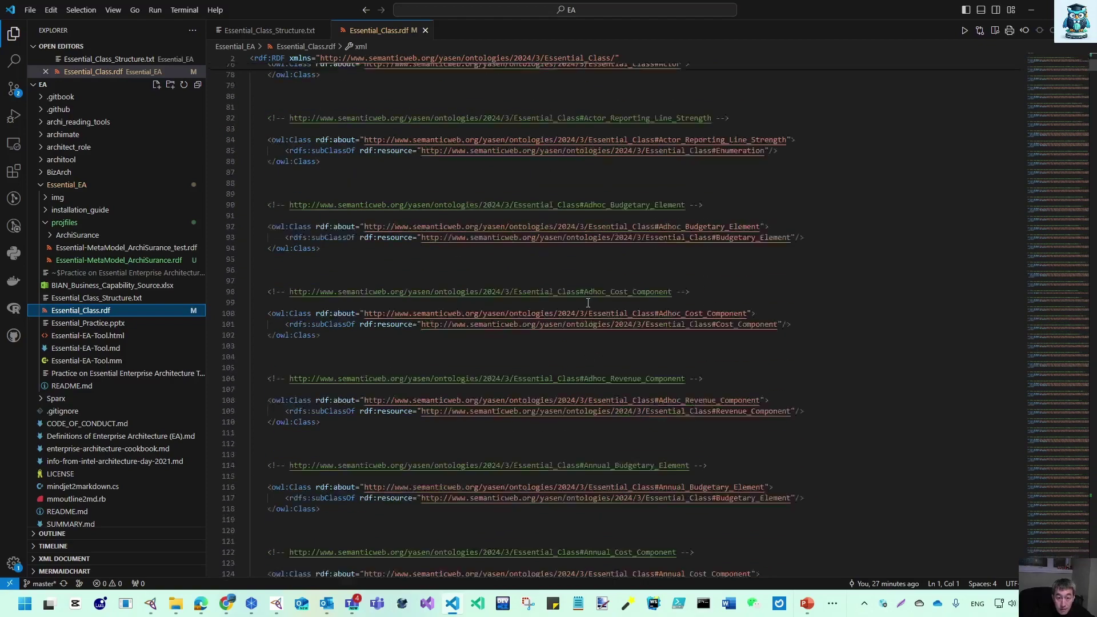
pyautogui.scroll(-10, 586, 286)
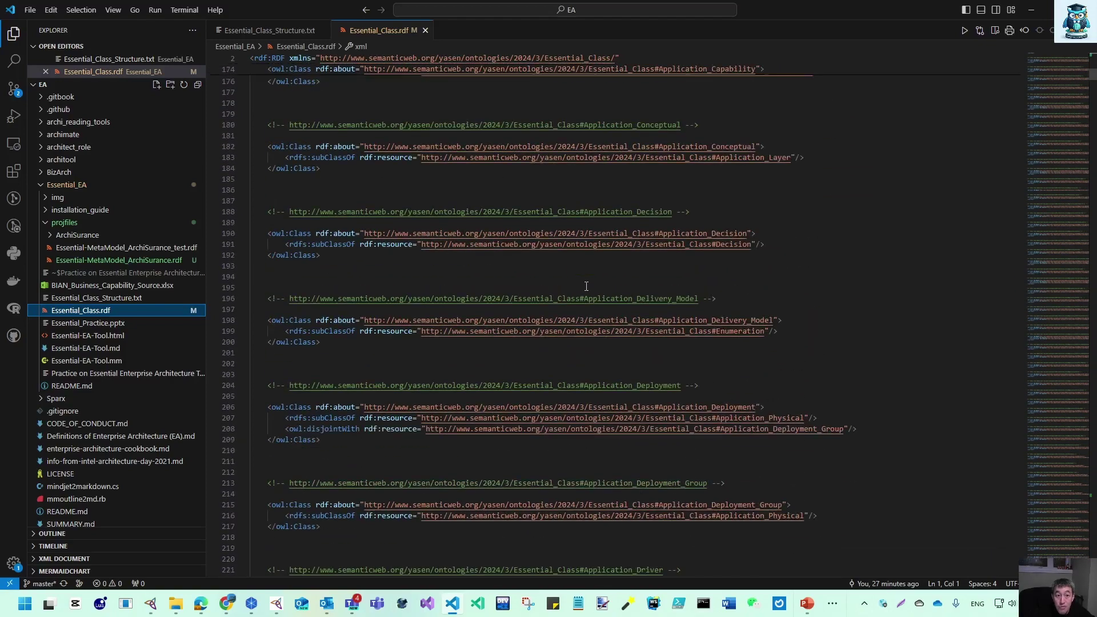
pyautogui.moveTo(1093, 76); pyautogui.dragTo(1093, 575)
pyautogui.scroll(14, 695, 426)
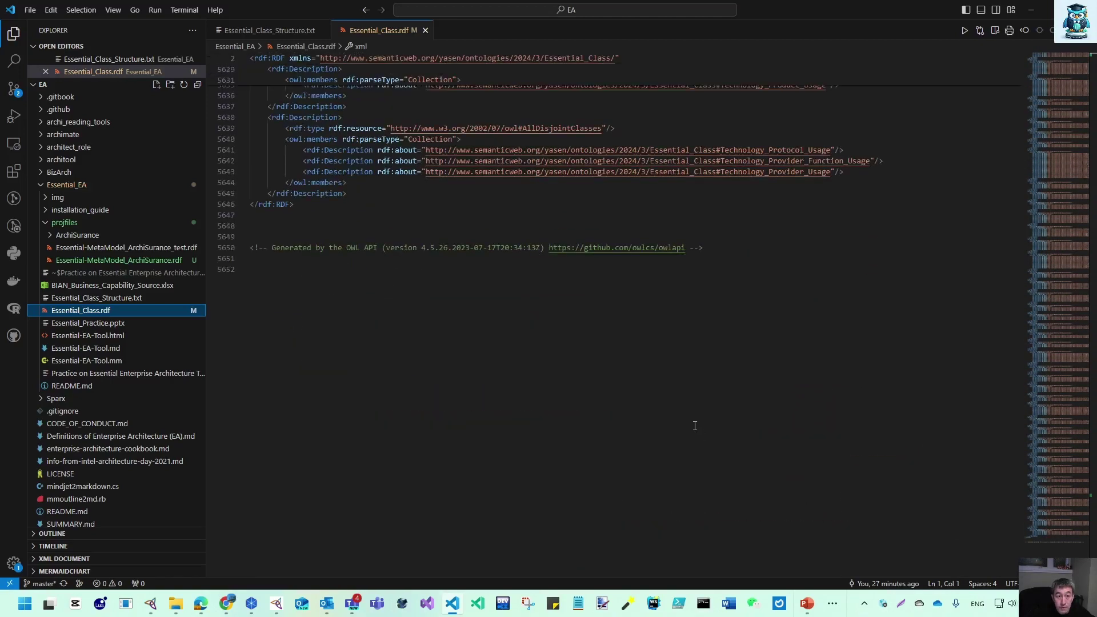
pyautogui.scroll(2, 695, 426)
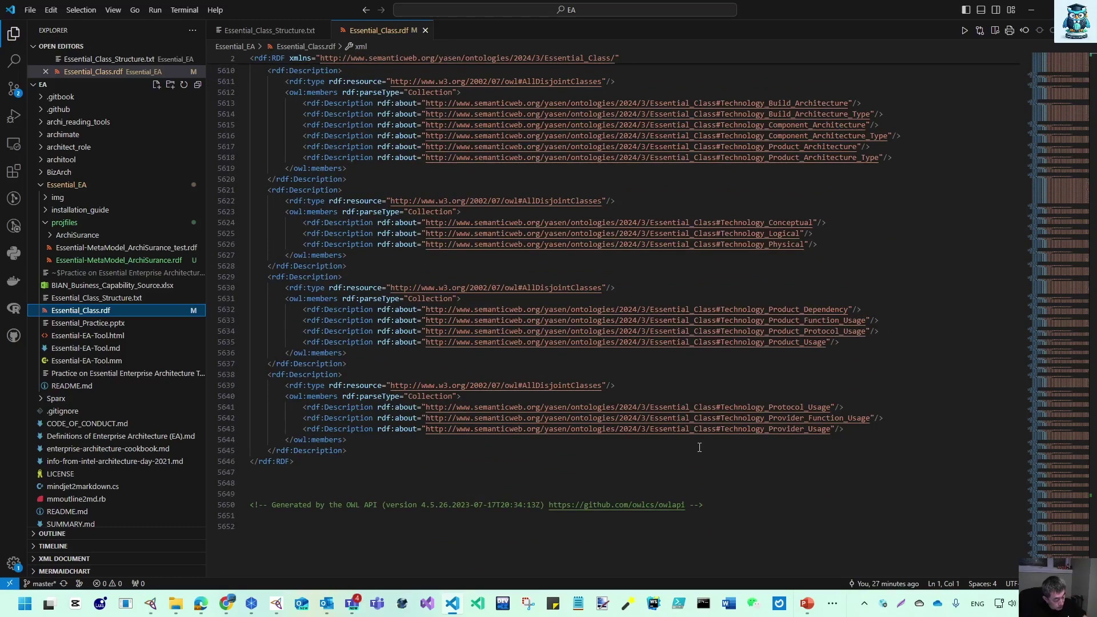
# Search Essential_Class.rdf for ParentOf and go through its occurrences to the one in the Business_Capability individual.
pyautogui.hotkey('ctrl', 'f')
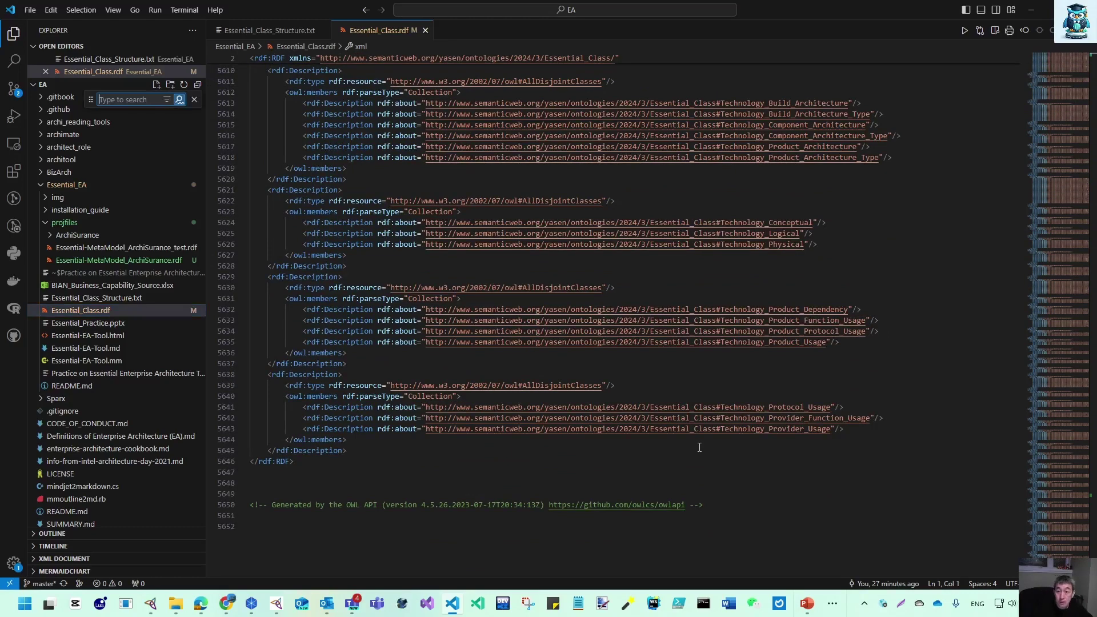
pyautogui.click(635, 547)
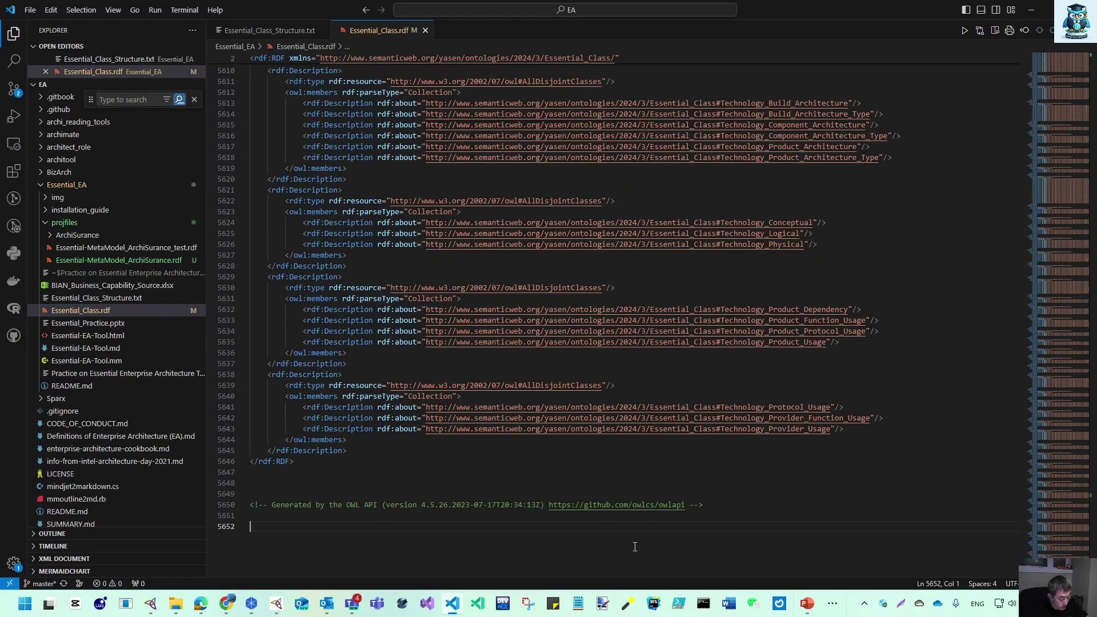
pyautogui.hotkey('ctrl', 'f')
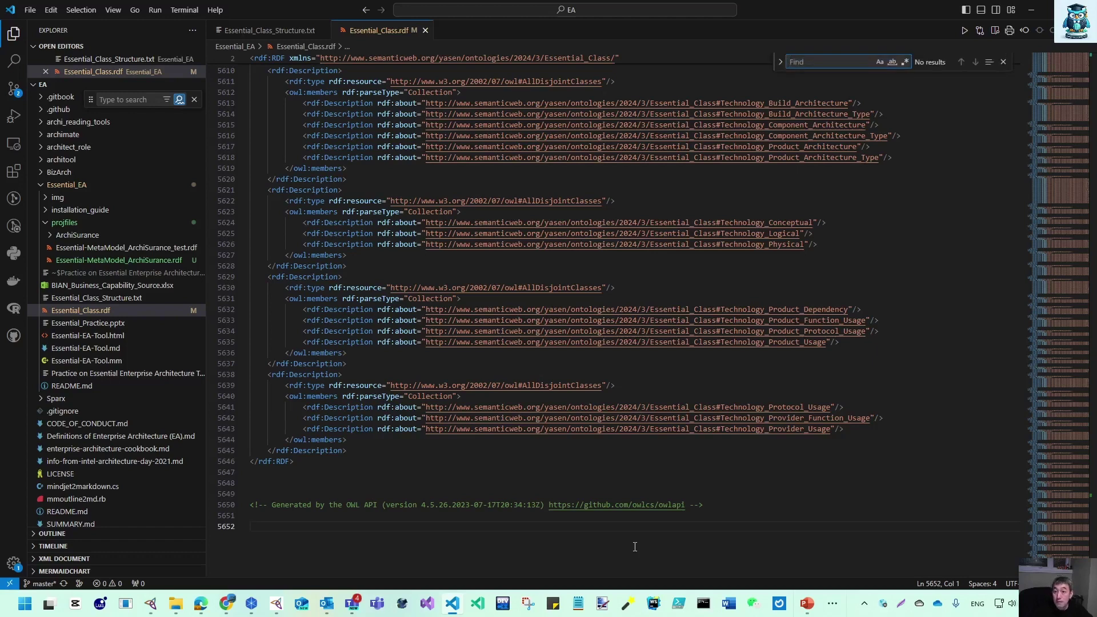
pyautogui.write('Par')
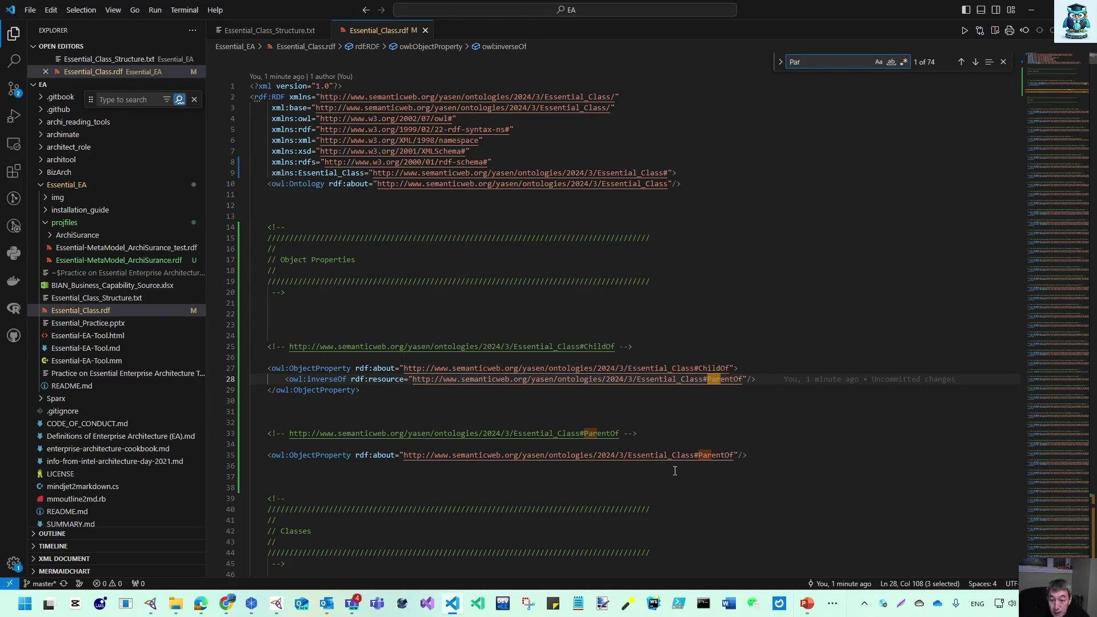
pyautogui.scroll(-2, 627, 419)
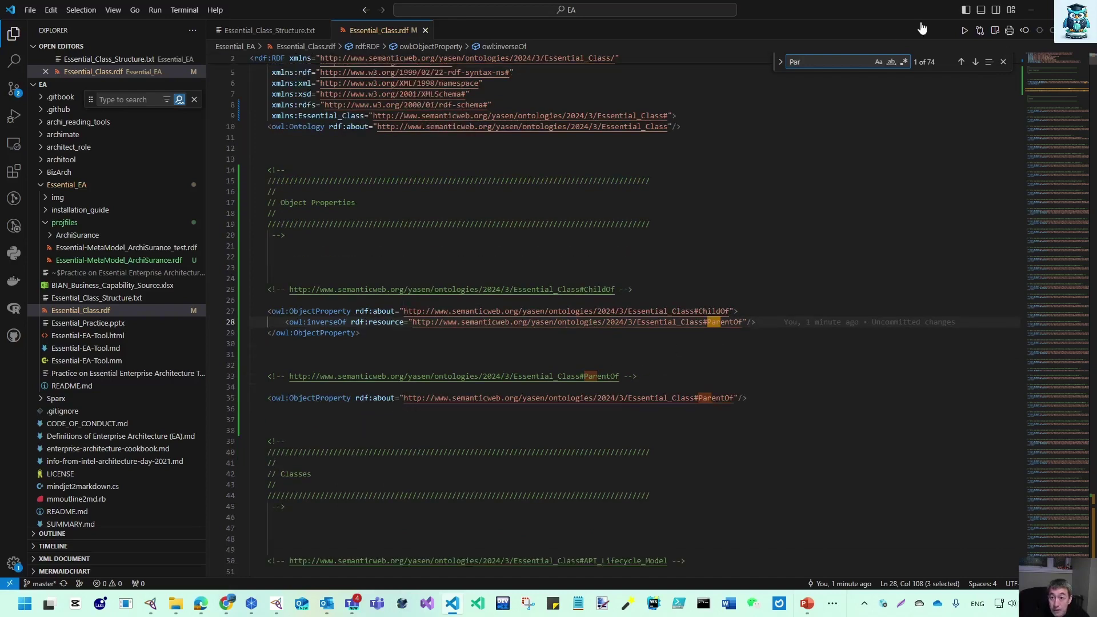
pyautogui.write('entOf')
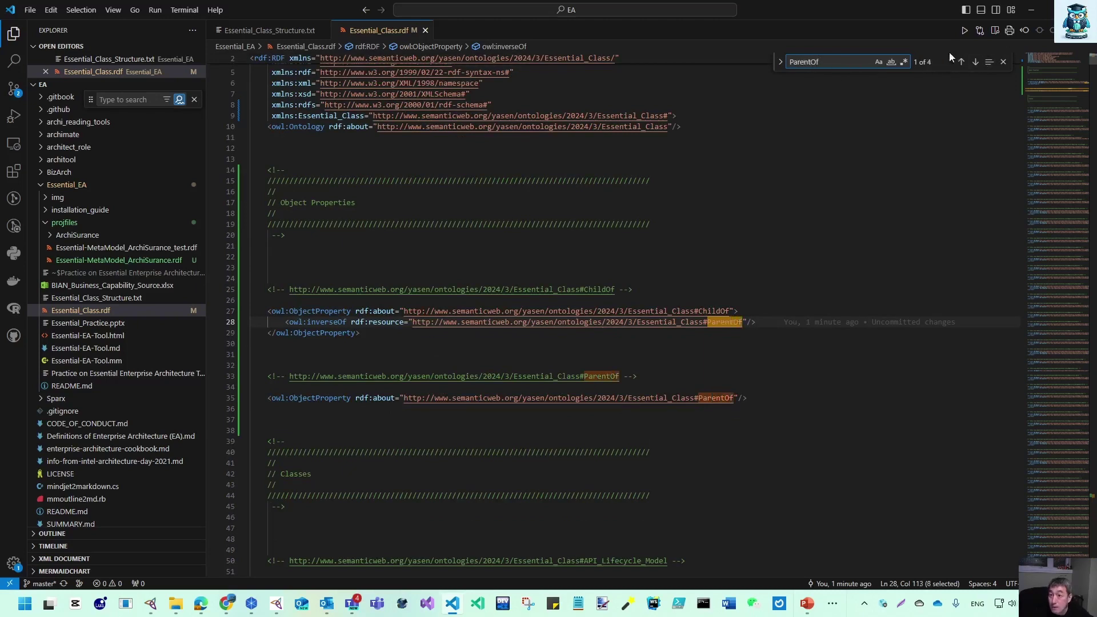
pyautogui.click(976, 61)
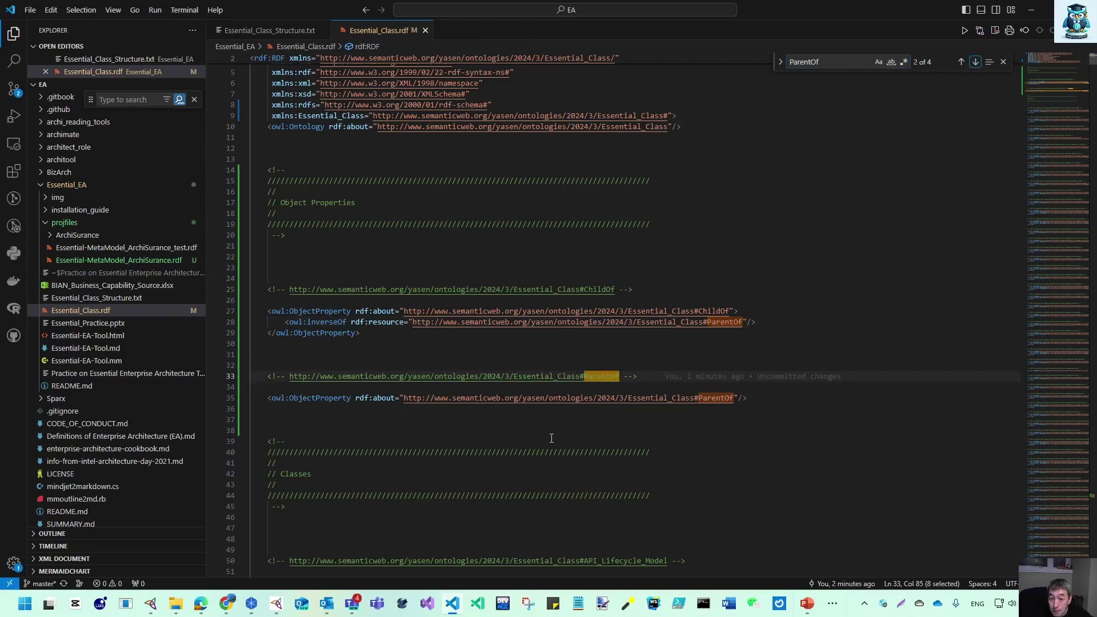
pyautogui.click(976, 62)
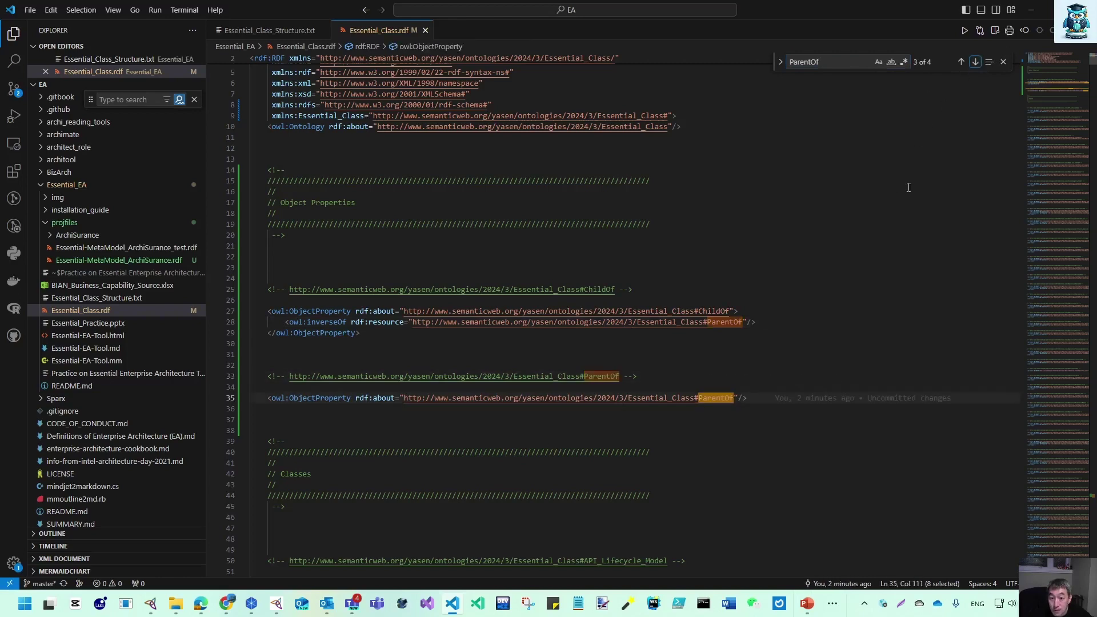
pyautogui.click(976, 61)
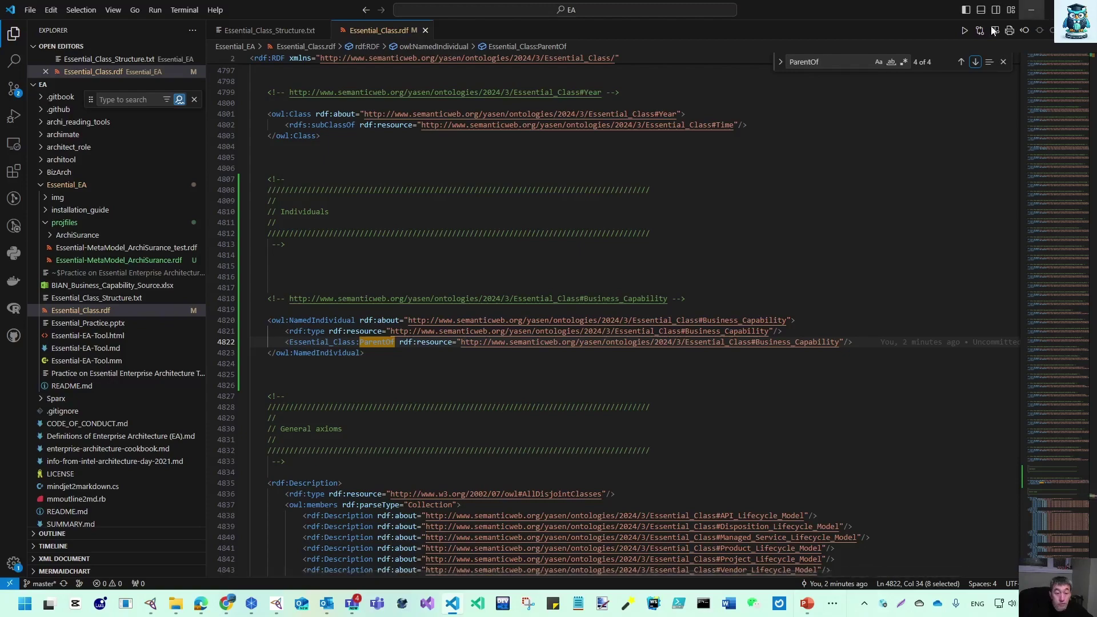
# Switch to Chrome and view the business layer metamodel diagram on enterprise-architecture.org.
pyautogui.hotkey('alt', 'Tab')
pyautogui.hotkey('alt', 'Tab')
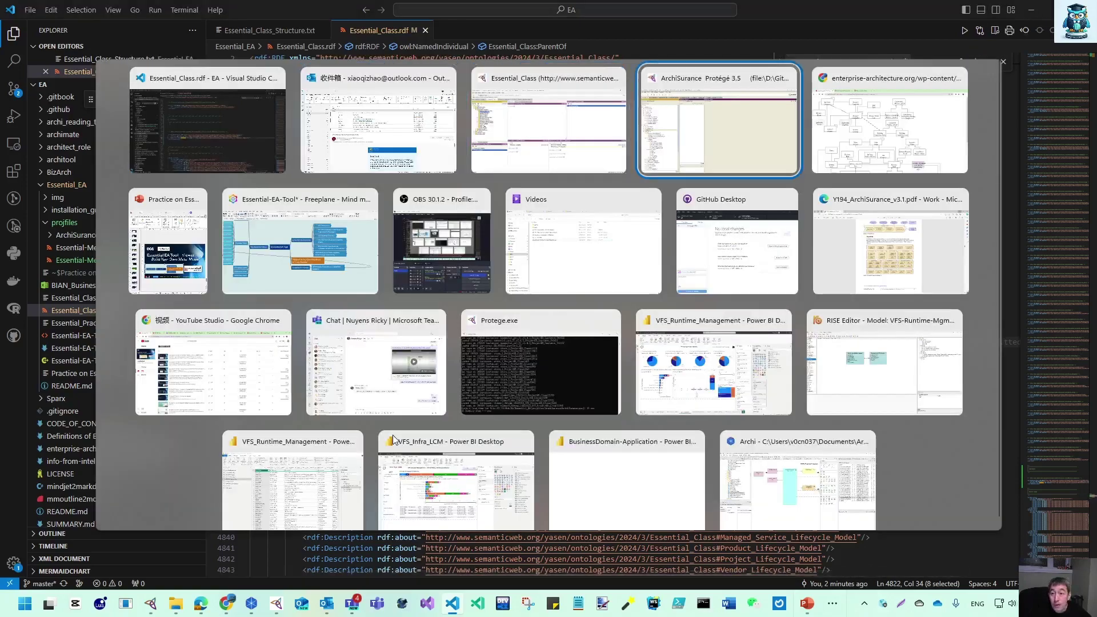
pyautogui.hotkey('alt', 'Tab')
pyautogui.hotkey('alt', 'Tab')
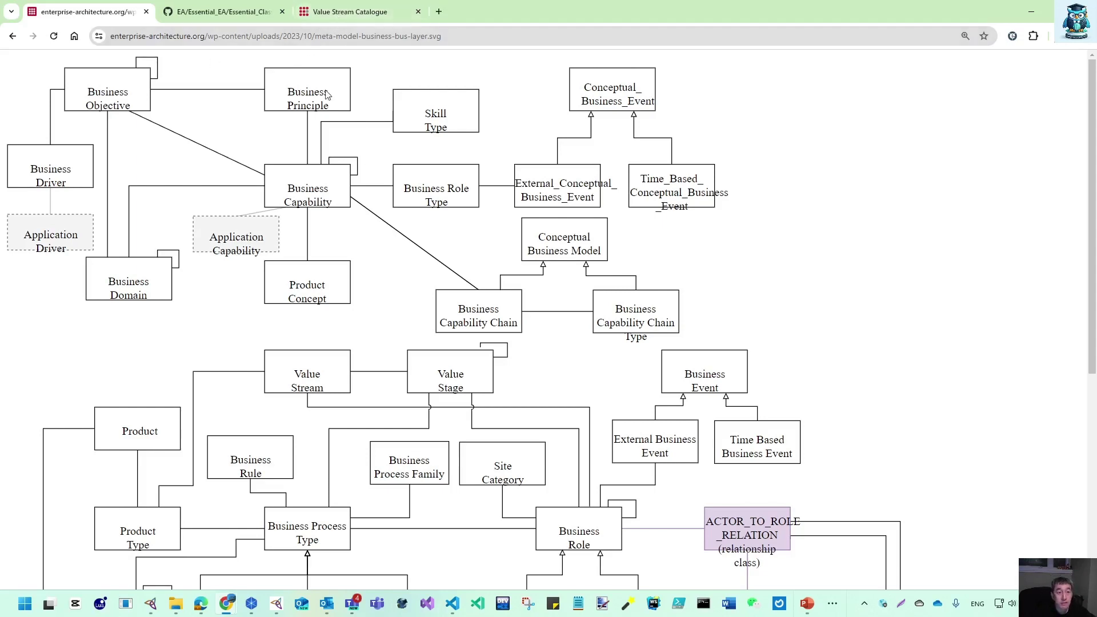
pyautogui.hotkey('alt', 'Tab')
pyautogui.hotkey('alt', 'Tab')
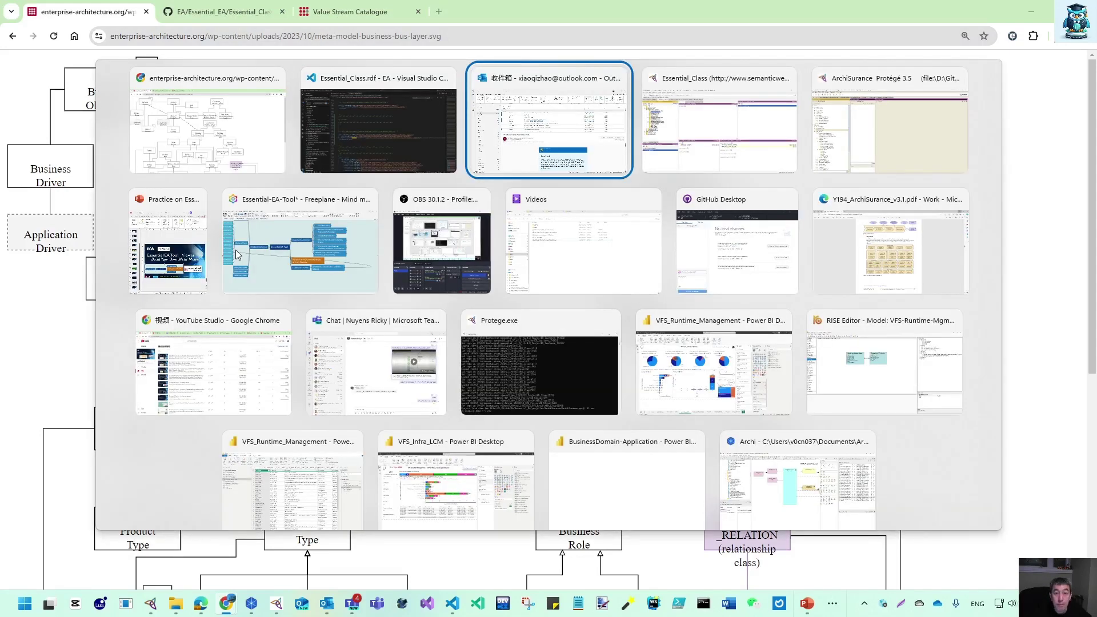
pyautogui.hotkey('alt', 'Tab')
pyautogui.hotkey('alt', 'Tab')
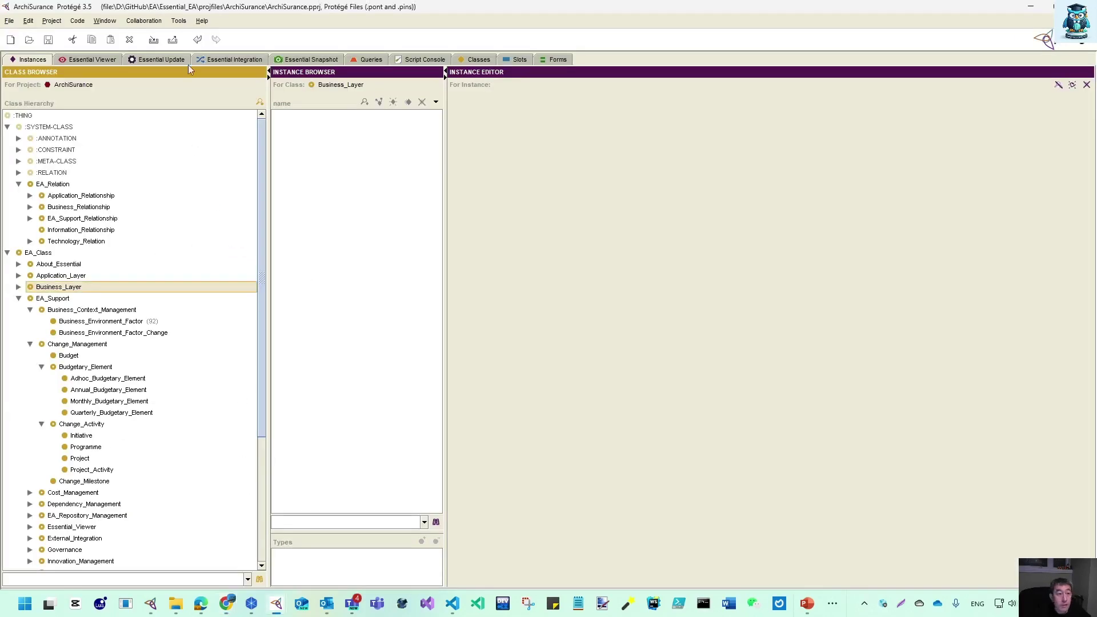
pyautogui.click(84, 59)
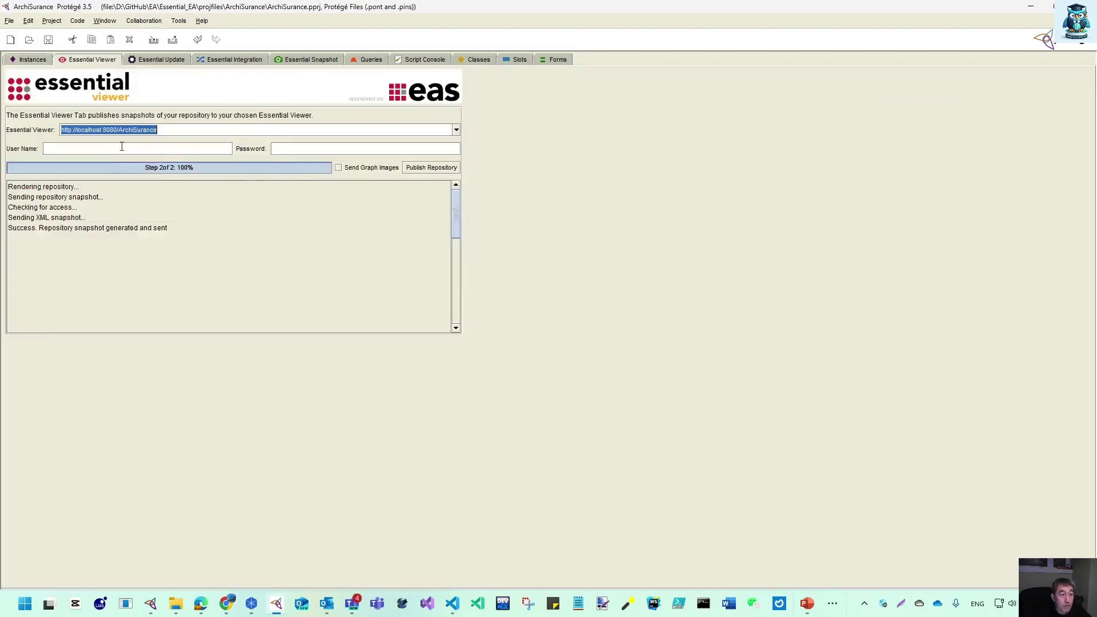
pyautogui.moveTo(117, 129); pyautogui.dragTo(171, 131)
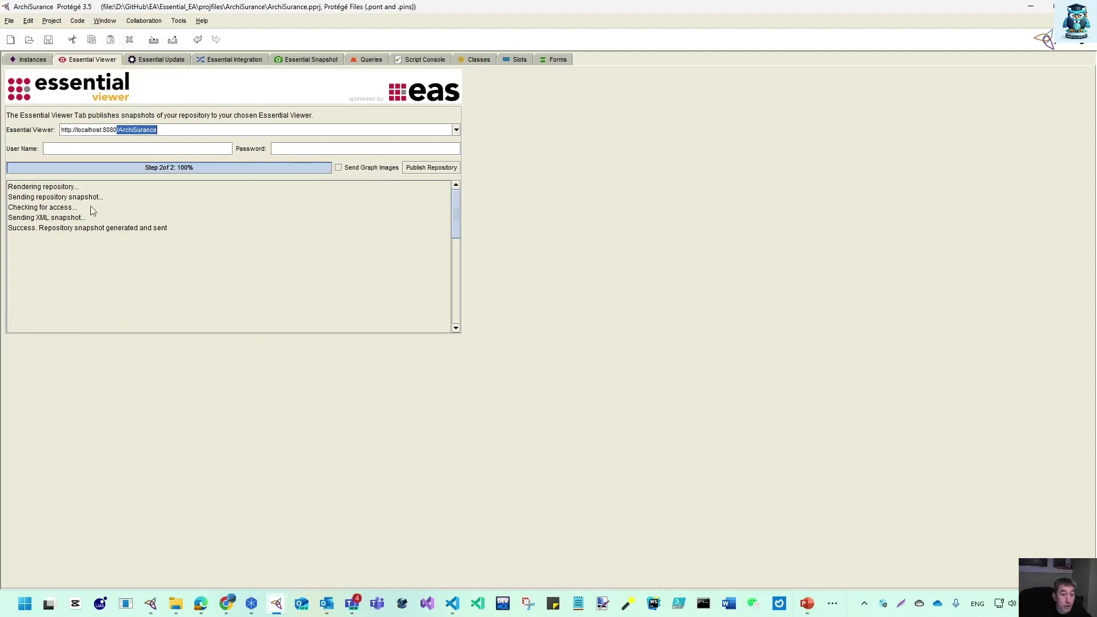
pyautogui.click(417, 168)
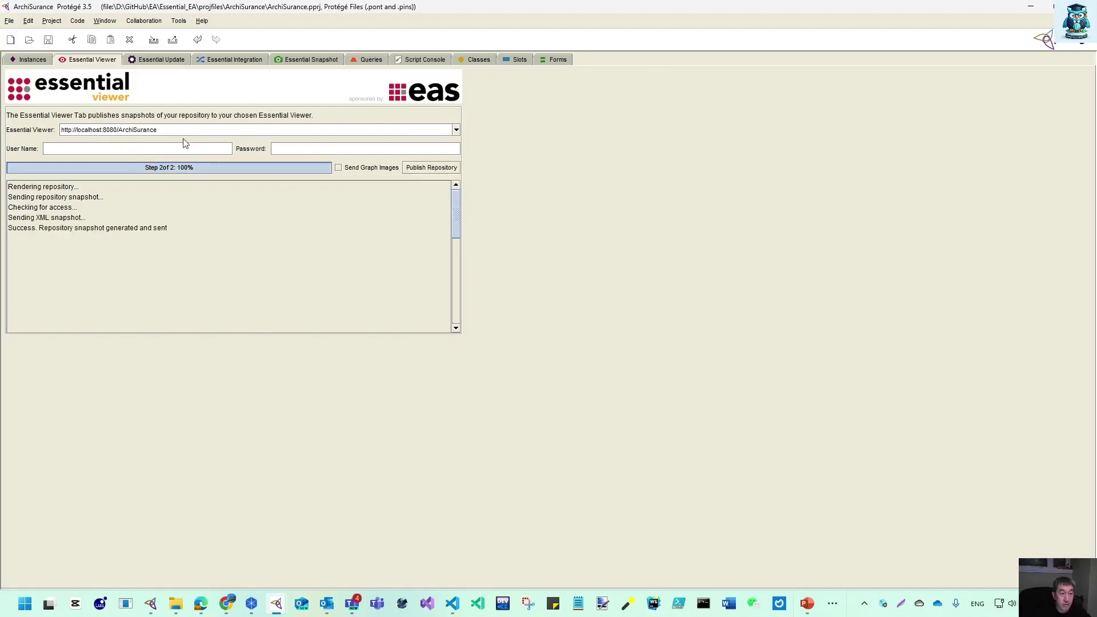
# Return to the local Essential Viewer site in Chrome and go from the Value Stream Catalogue to the Enterprise Architecture portal.
pyautogui.click(1030, 7)
pyautogui.click(365, 12)
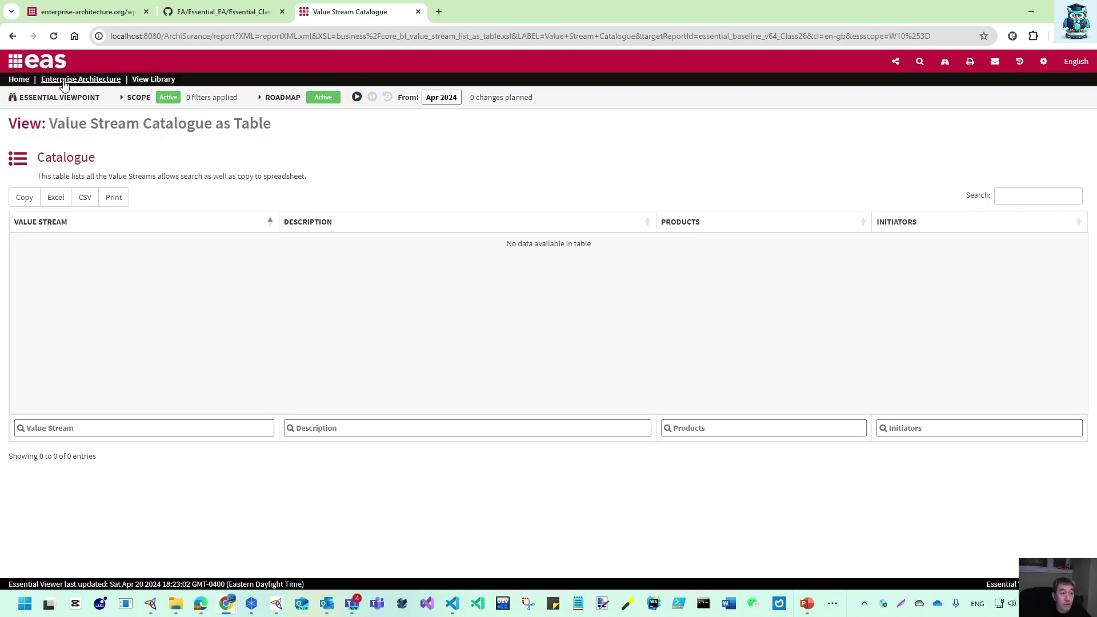
pyautogui.click(65, 81)
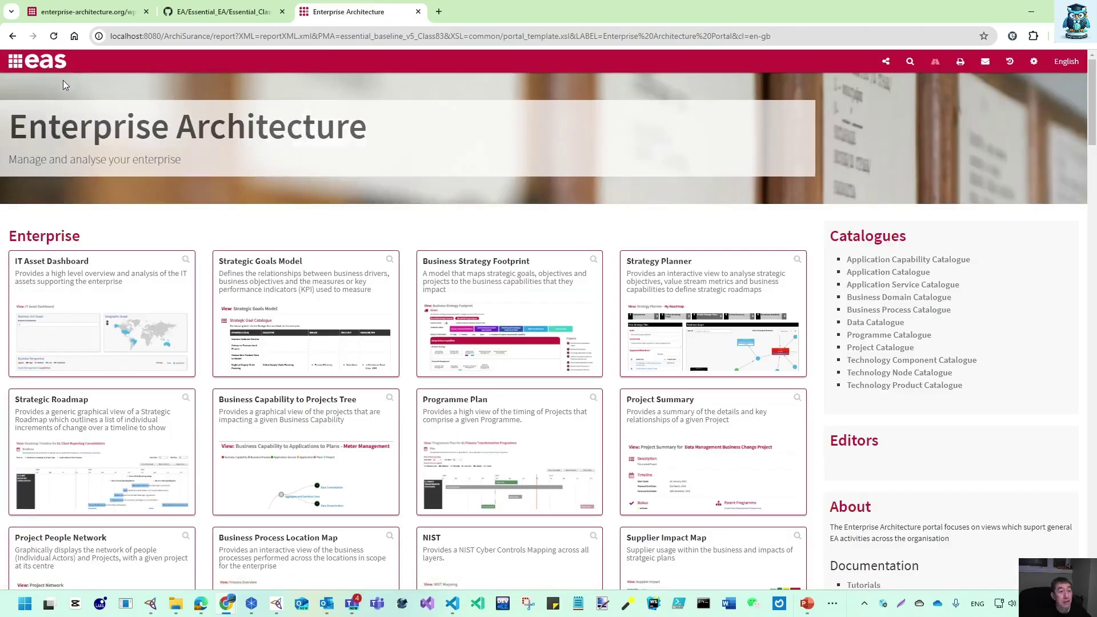
pyautogui.moveTo(28, 127)
pyautogui.mouseDown()
pyautogui.moveTo(335, 121)
pyautogui.moveTo(372, 144)
pyautogui.moveTo(16, 127)
pyautogui.mouseUp()
pyautogui.click(390, 136)
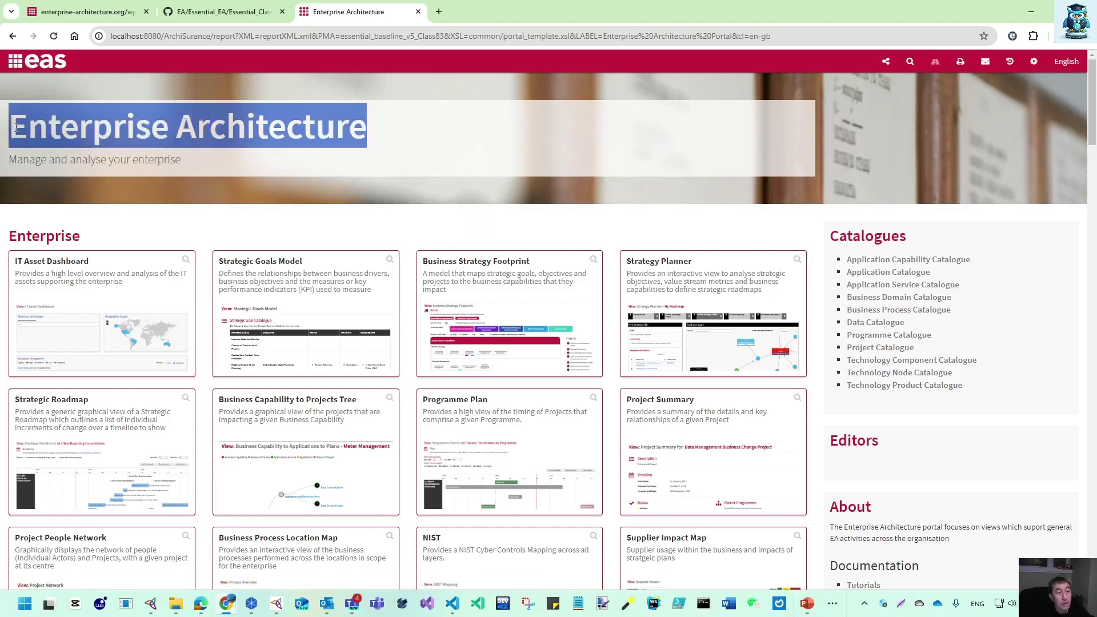
# Open the Business Capability Dashboard from the portal's Business views.
pyautogui.scroll(-14, 66, 314)
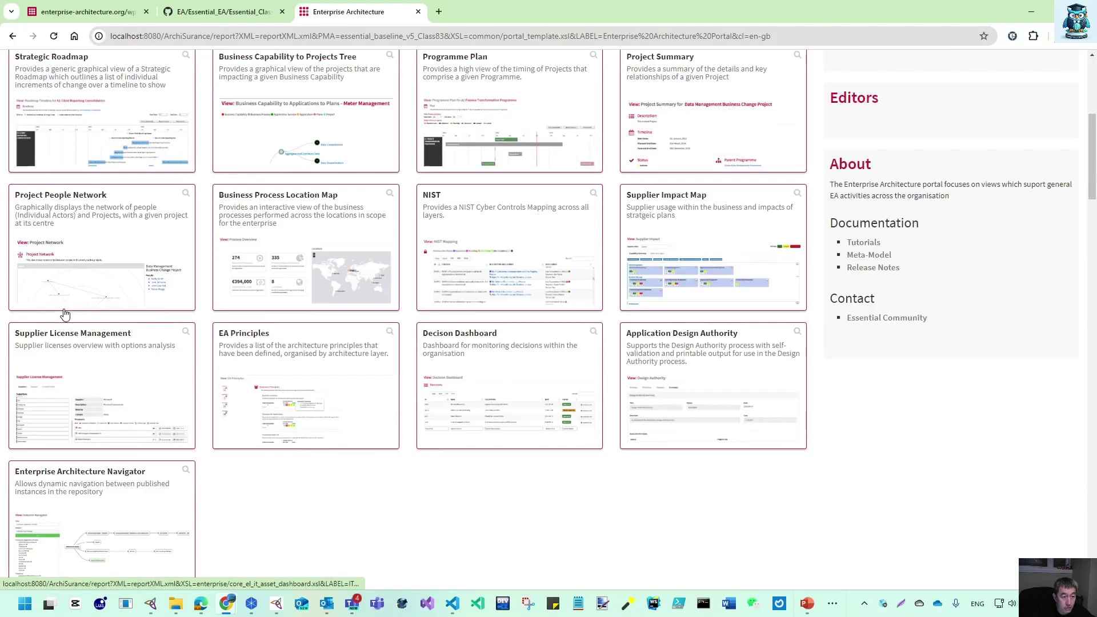
pyautogui.scroll(-6, 68, 312)
pyautogui.scroll(5, 69, 311)
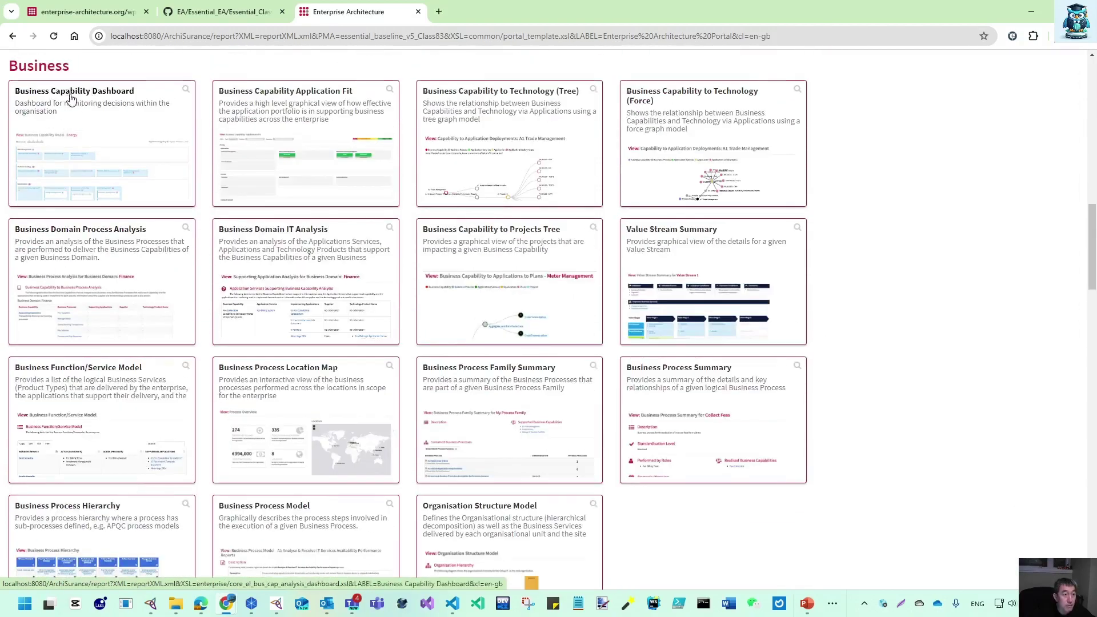
pyautogui.click(159, 133)
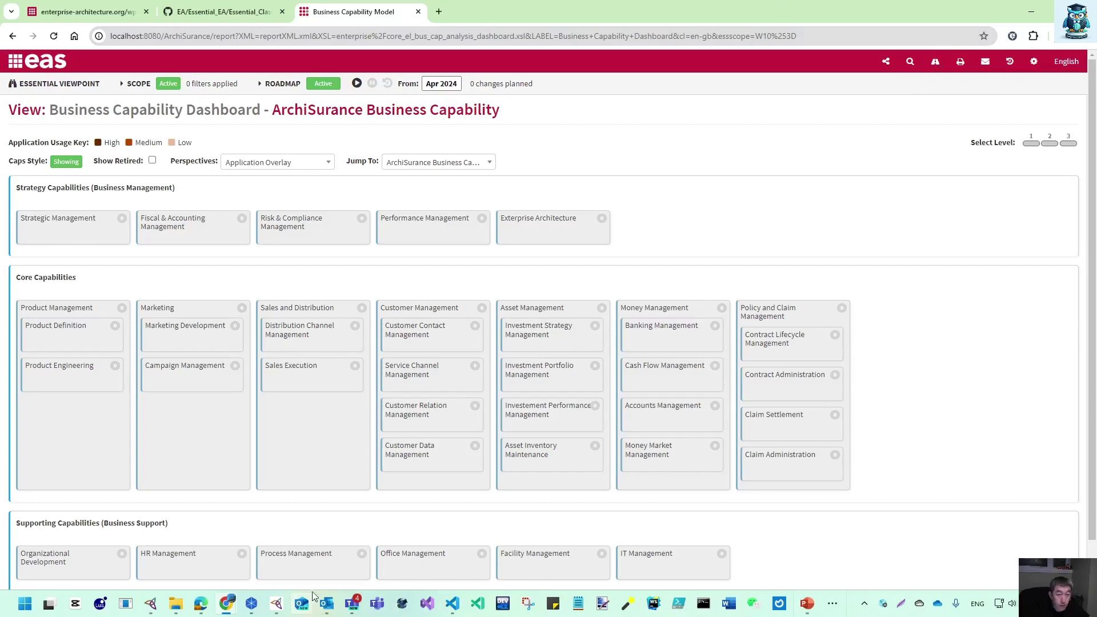
# Switch to Freeplane and view the planned topics in the Essential-EA-Tool mind map.
pyautogui.hotkey('alt', 'Tab')
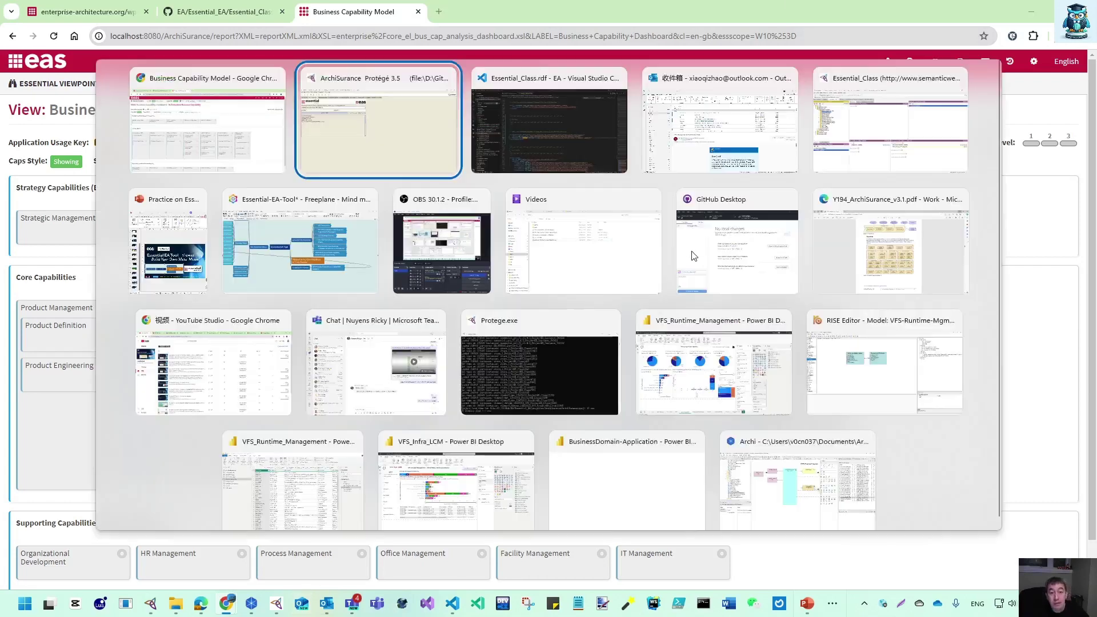
pyautogui.hotkey('alt', 'Tab')
pyautogui.hotkey('alt', 'Tab')
pyautogui.hotkey('alt', 'Tab')
pyautogui.hotkey('alt', 'Tab')
pyautogui.hotkey('alt', 'Tab')
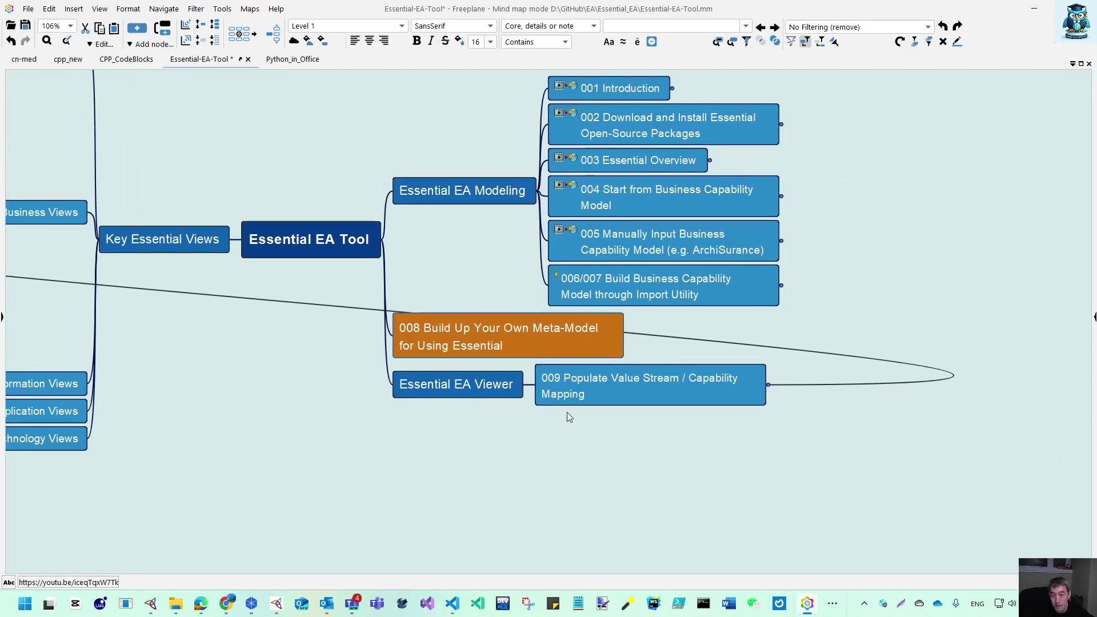
# Switch to the ArchiSurance case study PDF in Edge and read on from the baseline capability map in Figure 12.
pyautogui.click(223, 604)
pyautogui.scroll(-6, 407, 467)
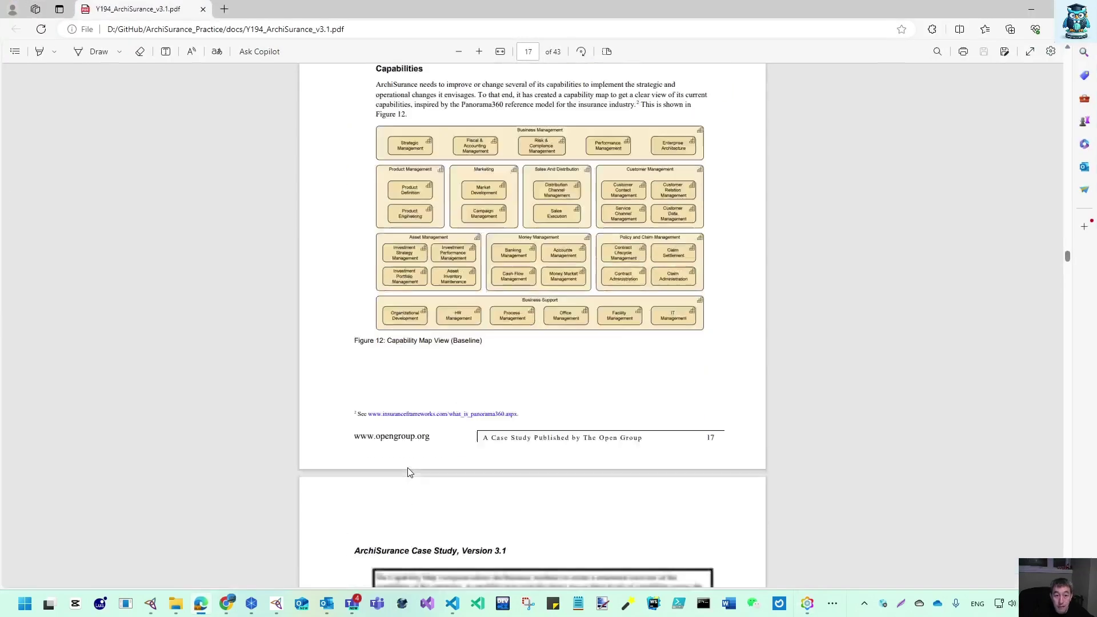